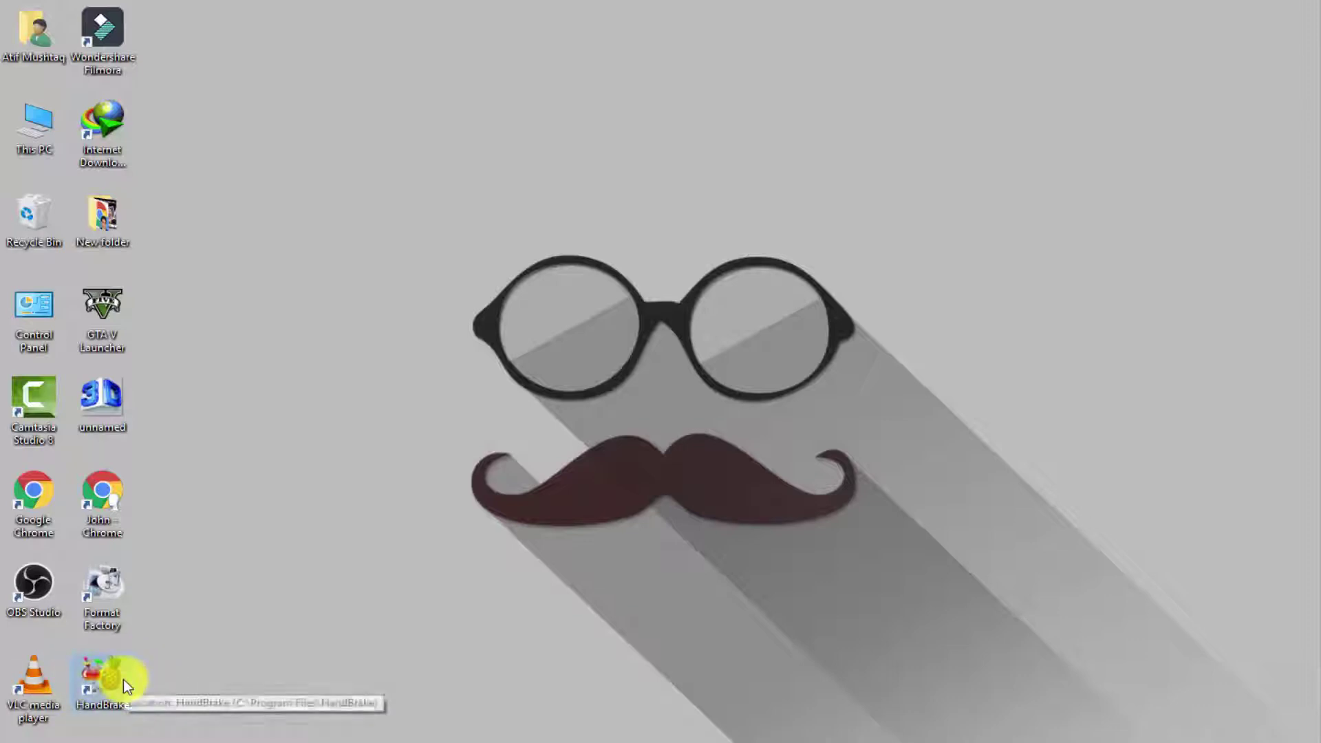
Launch HandBrake and load the file 'video' from Downloads as the source
{"action": "double_click", "coordinate": [123, 679]}
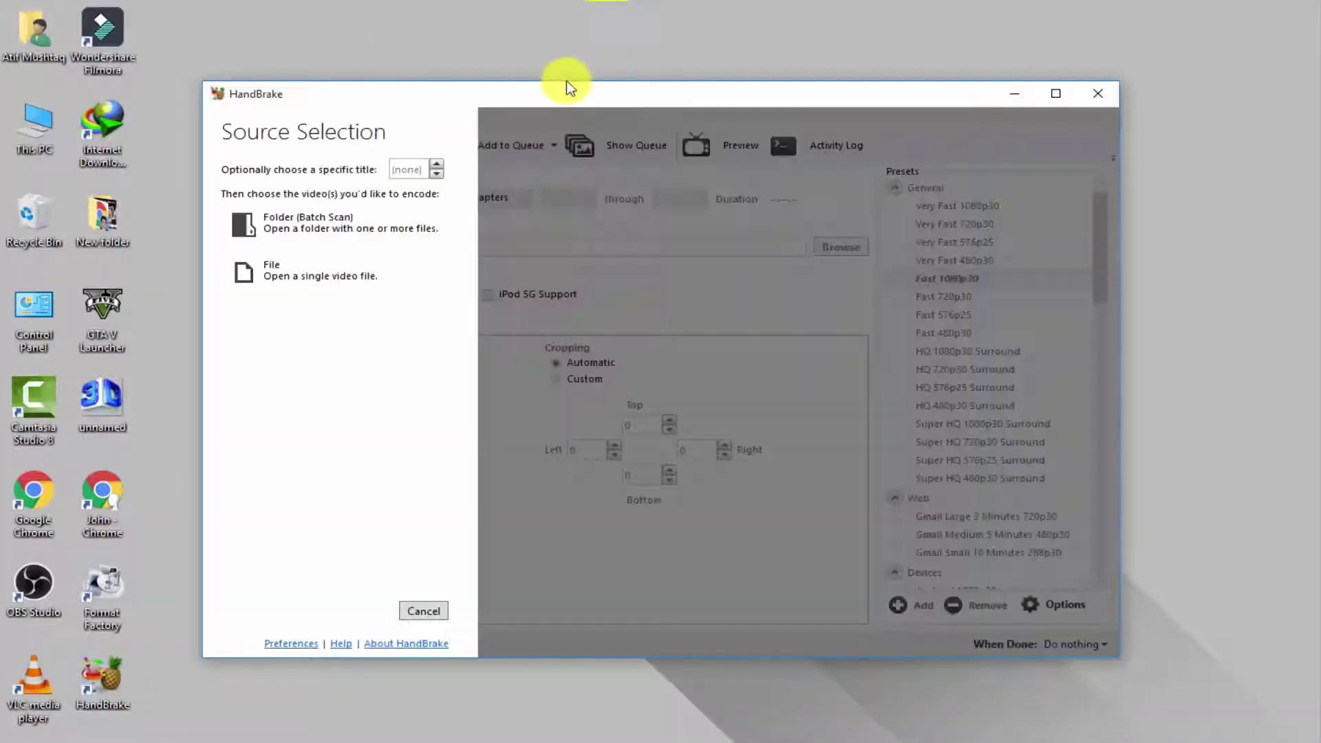
{"action": "left_click_drag", "start_coordinate": [524, 92], "coordinate": [562, 119]}
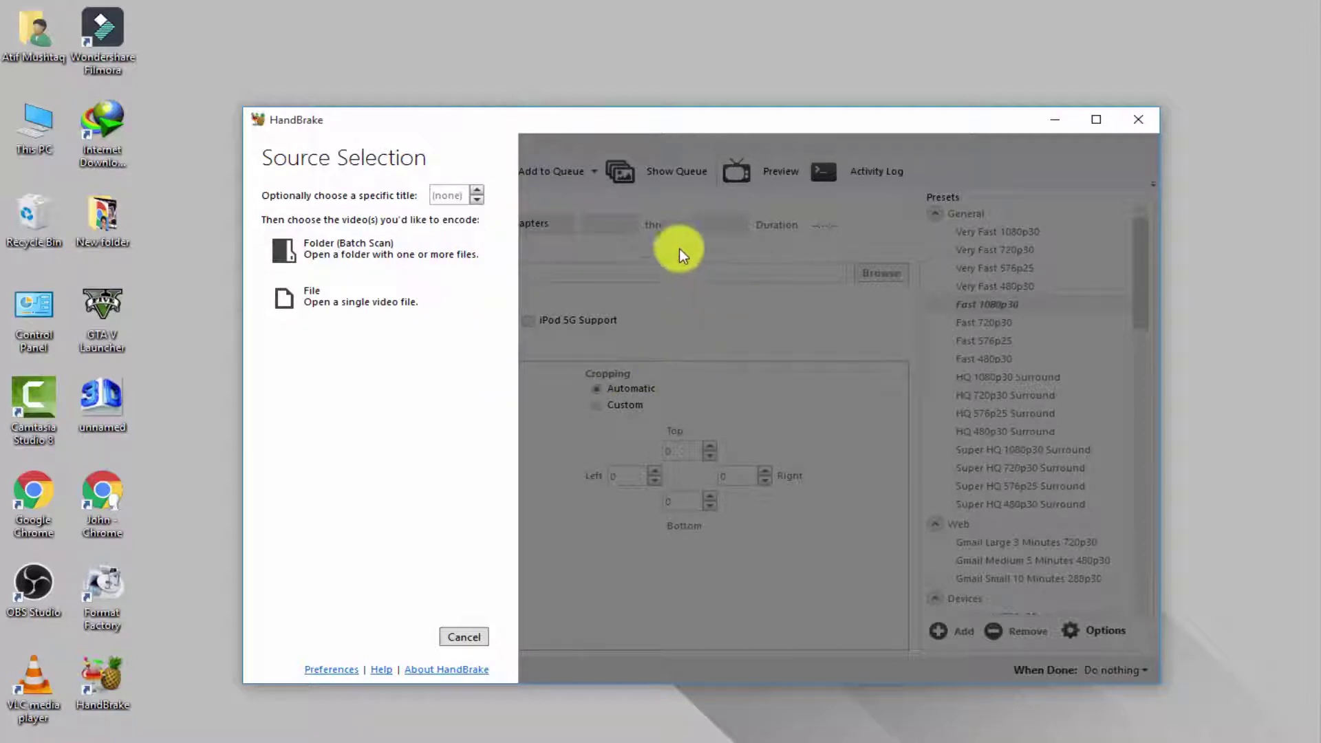
{"action": "left_click", "coordinate": [406, 306]}
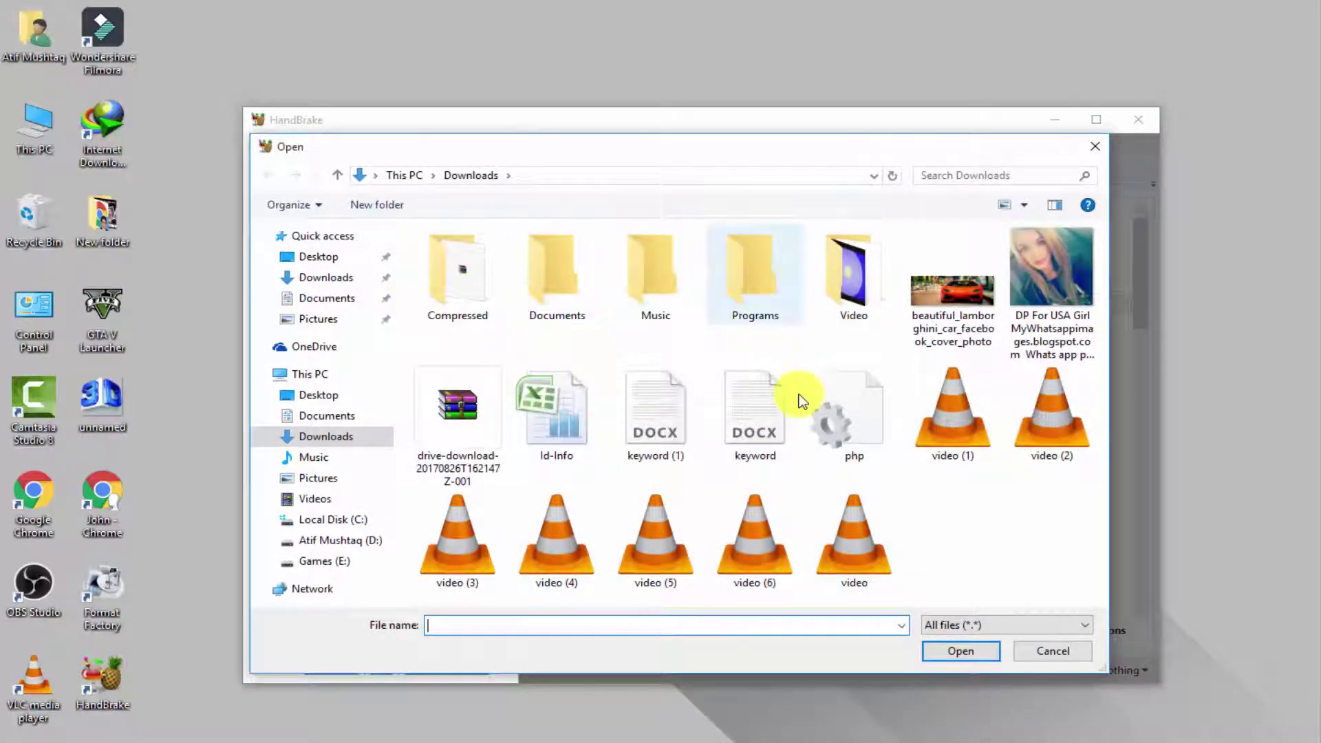
{"action": "left_click", "coordinate": [833, 524]}
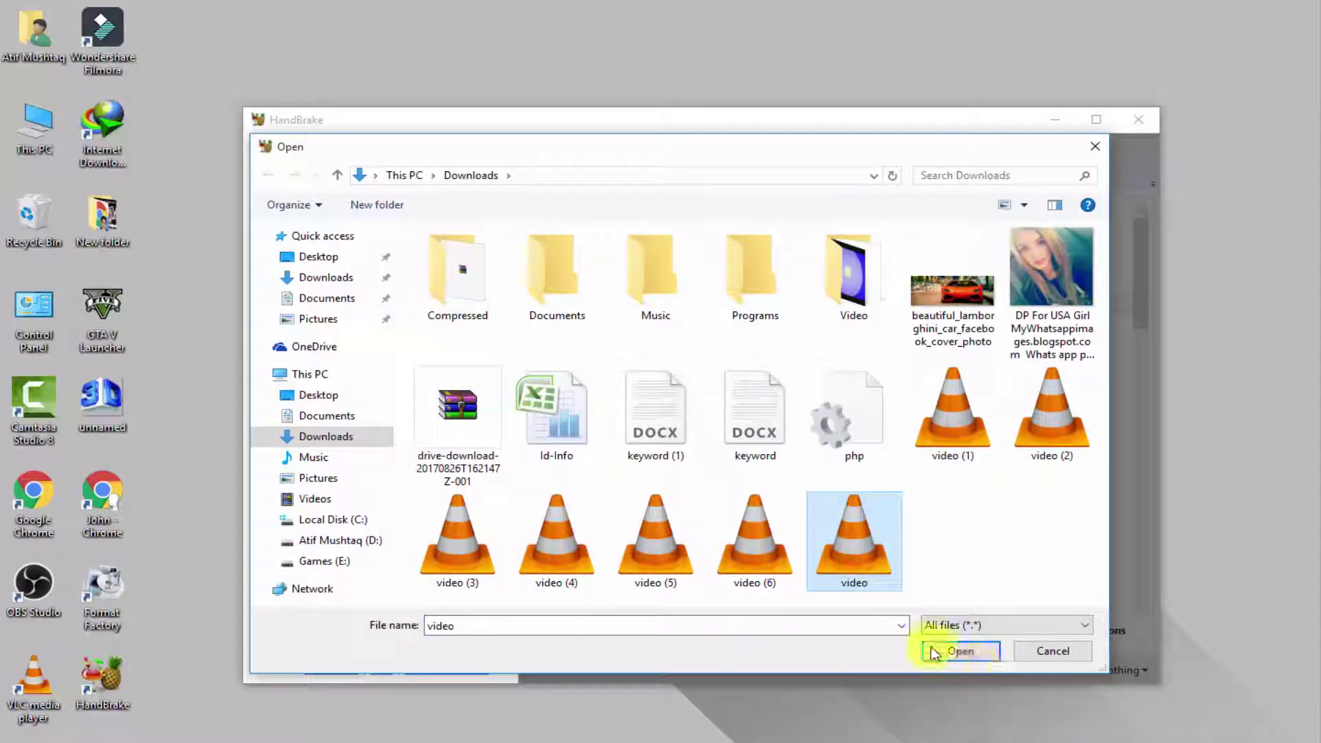
{"action": "left_click", "coordinate": [959, 652]}
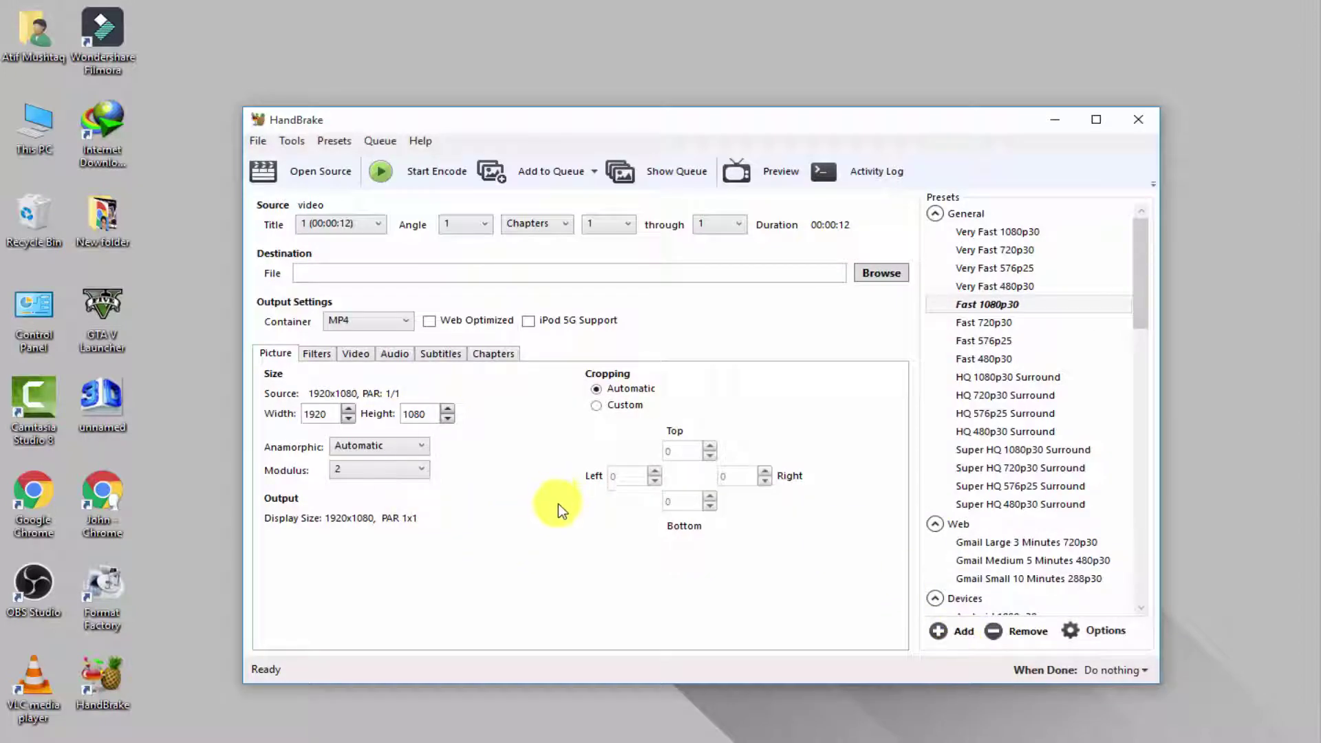
{"action": "double_click", "coordinate": [37, 129]}
{"action": "left_click", "coordinate": [107, 293]}
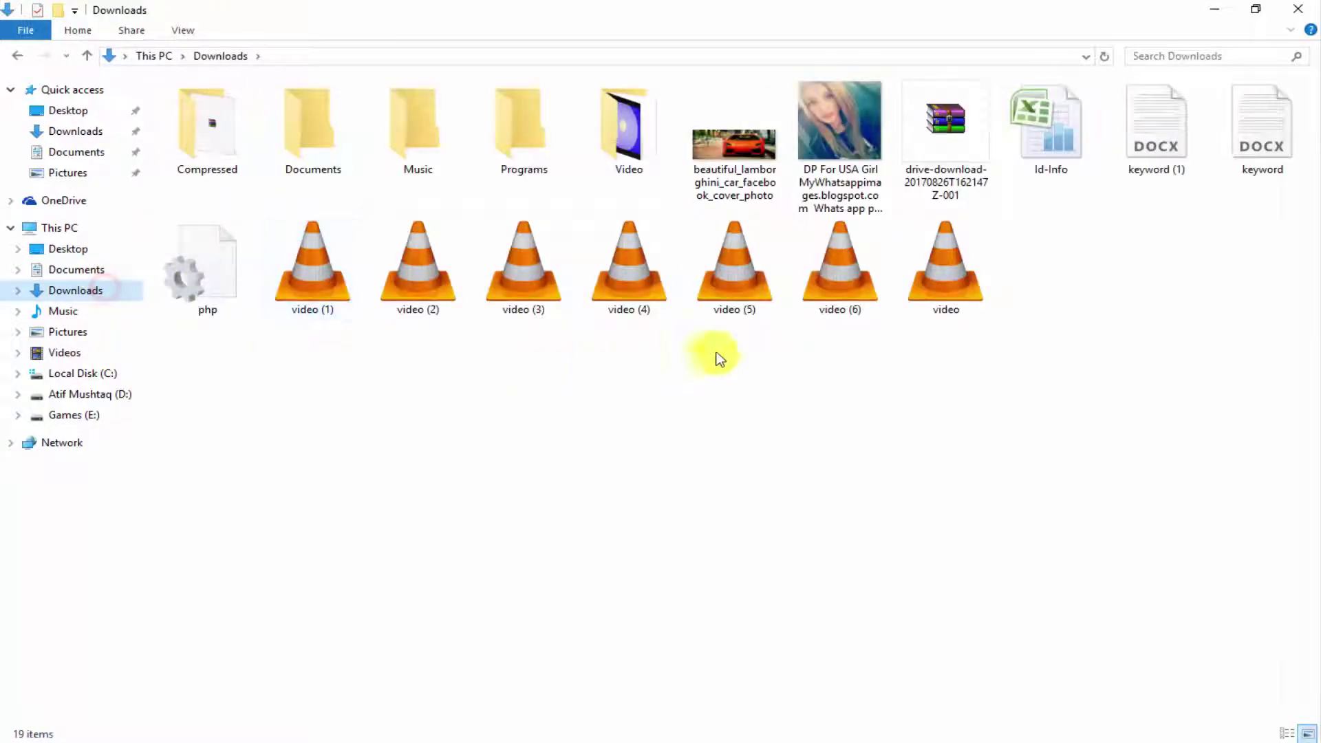
{"action": "right_click", "coordinate": [904, 294]}
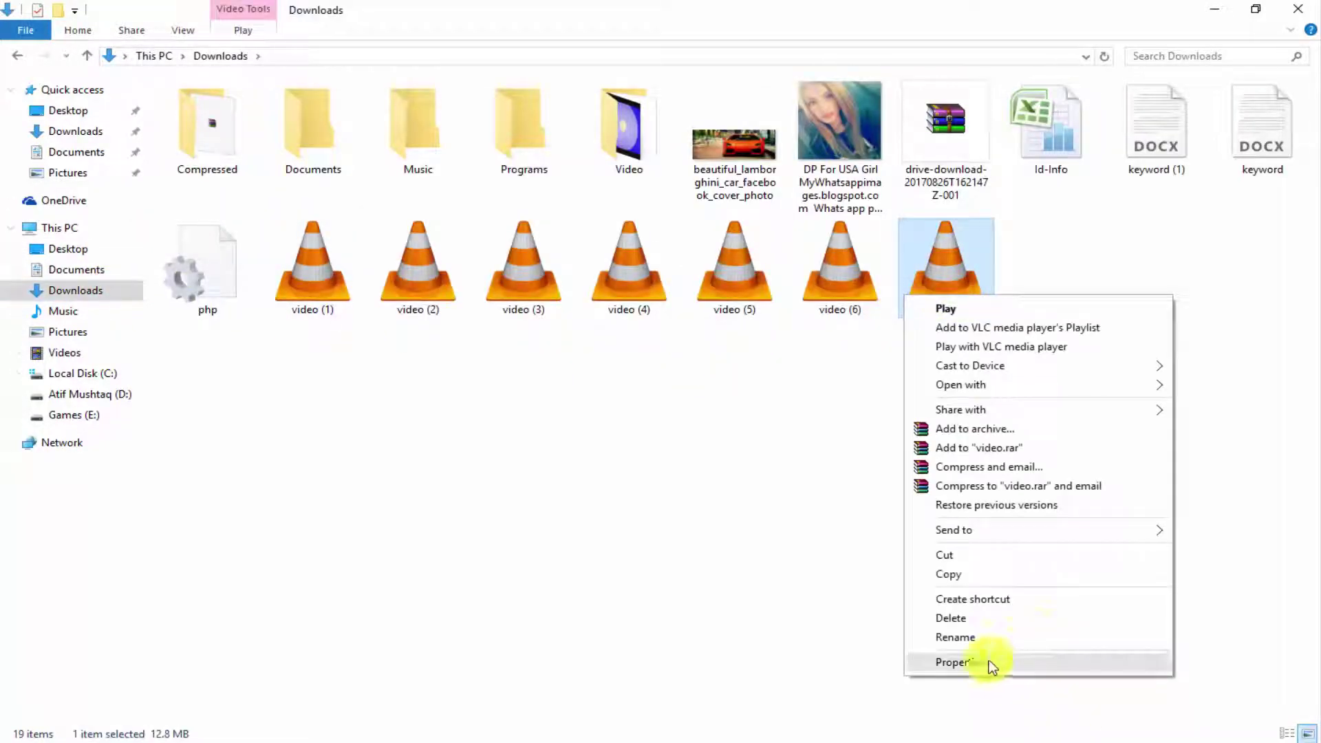
{"action": "left_click", "coordinate": [967, 660]}
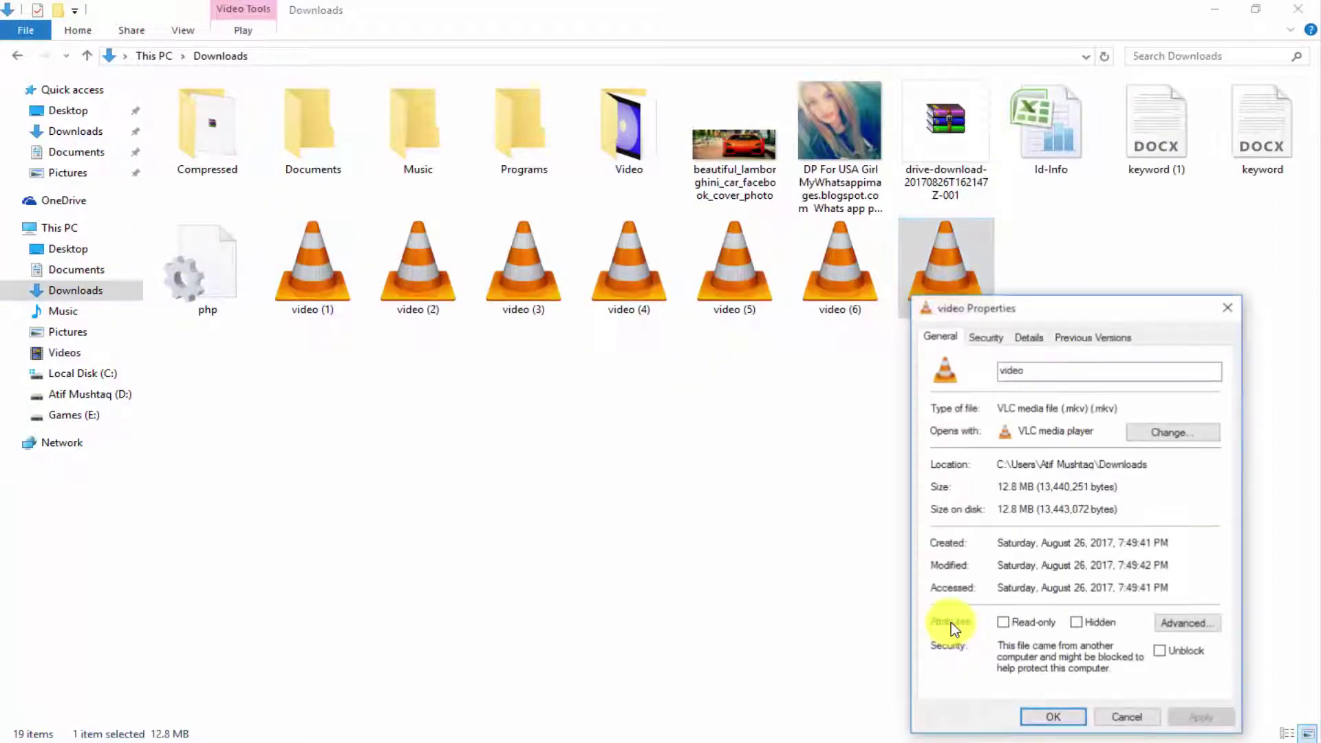
{"action": "left_click_drag", "start_coordinate": [1052, 307], "coordinate": [626, 187]}
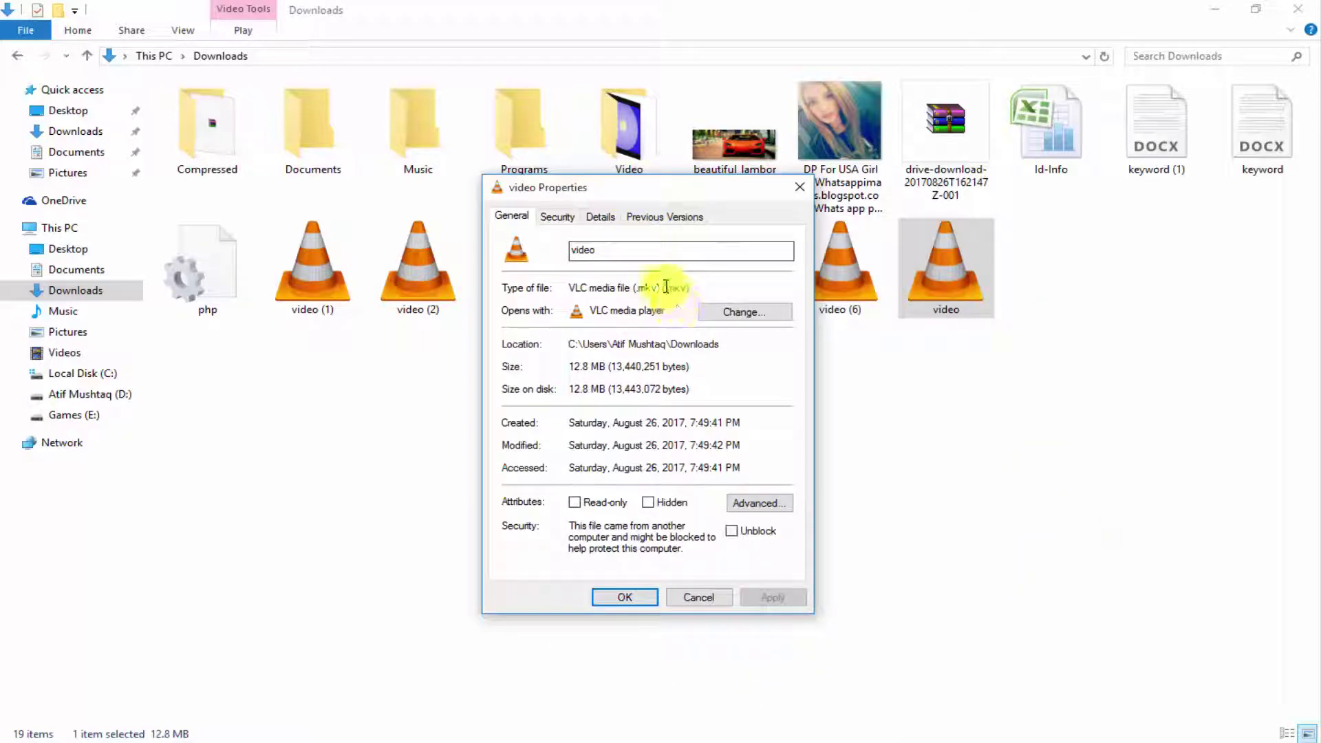
{"action": "left_click", "coordinate": [673, 287]}
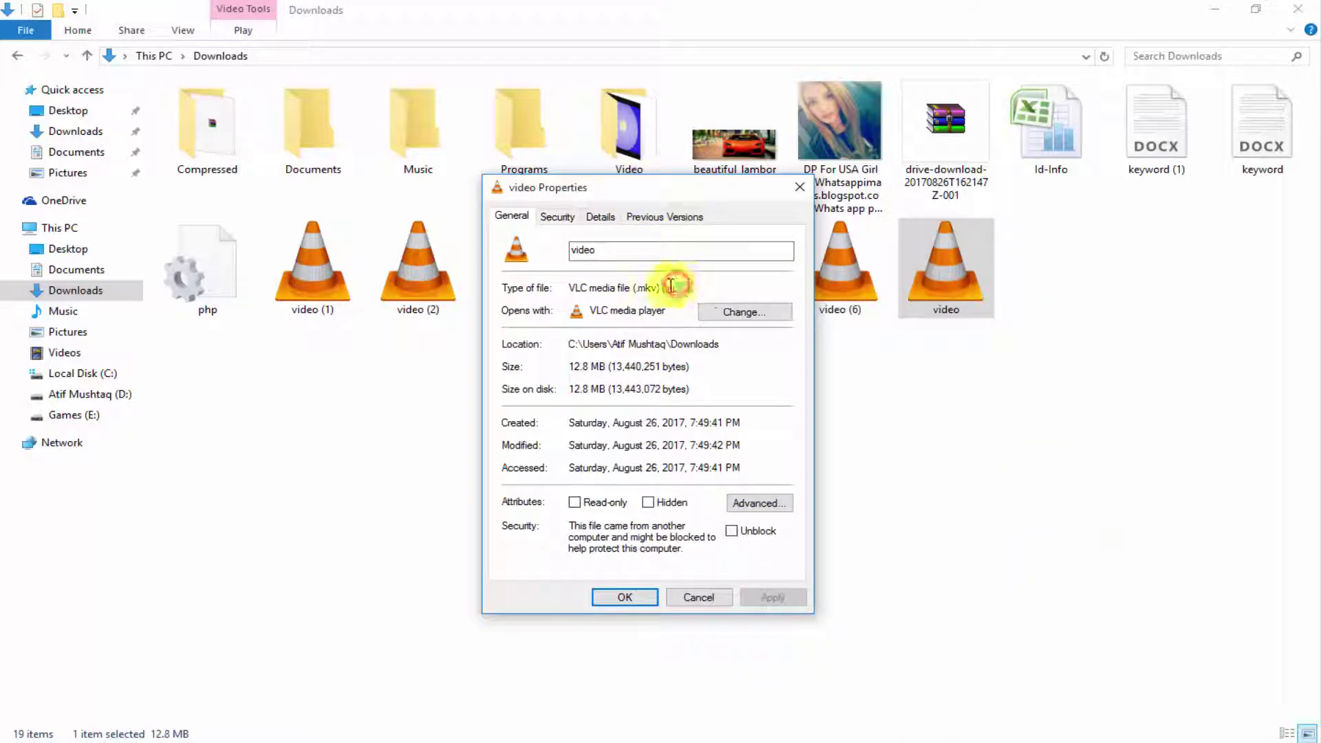
{"action": "left_click", "coordinate": [698, 597]}
{"action": "left_click", "coordinate": [1311, 9]}
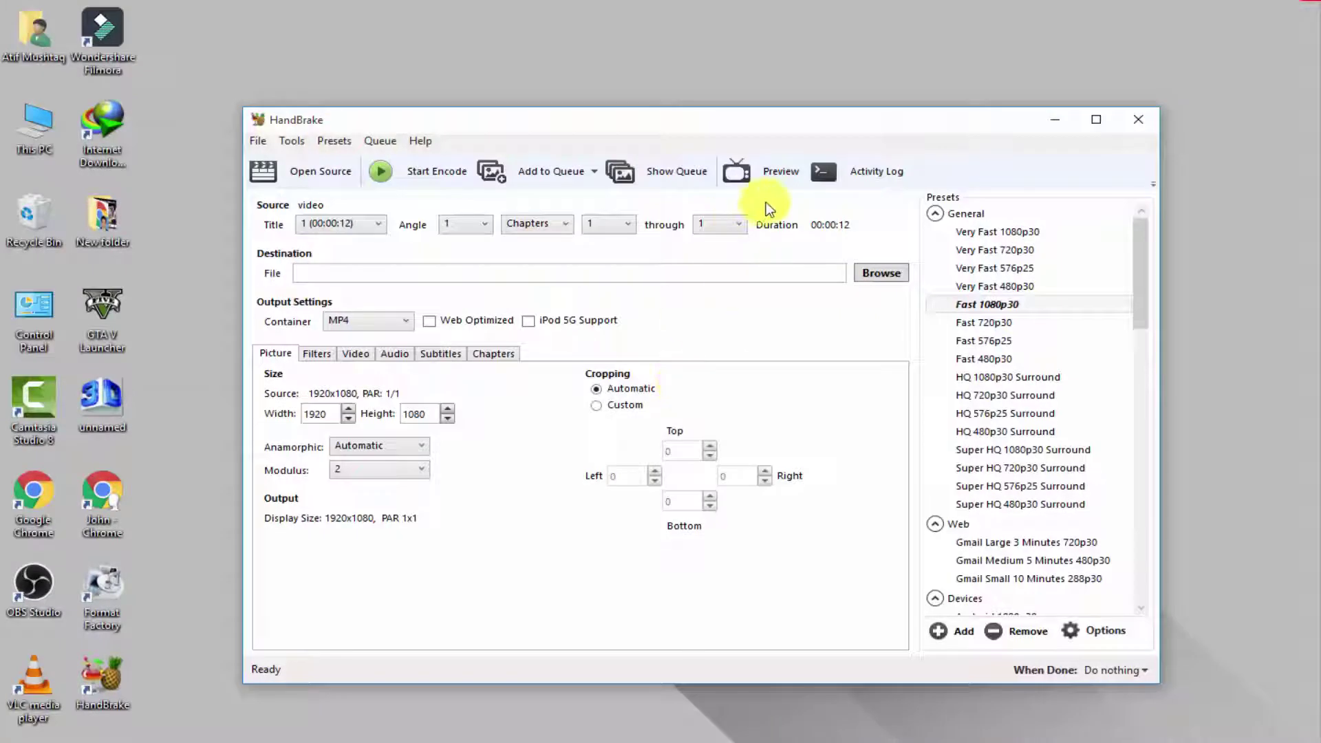
Keep the MP4 container, review the Filters and Picture settings, and select the Fast 1080p30 preset
{"action": "left_click", "coordinate": [367, 320]}
{"action": "left_click", "coordinate": [341, 338]}
{"action": "left_click", "coordinate": [315, 353]}
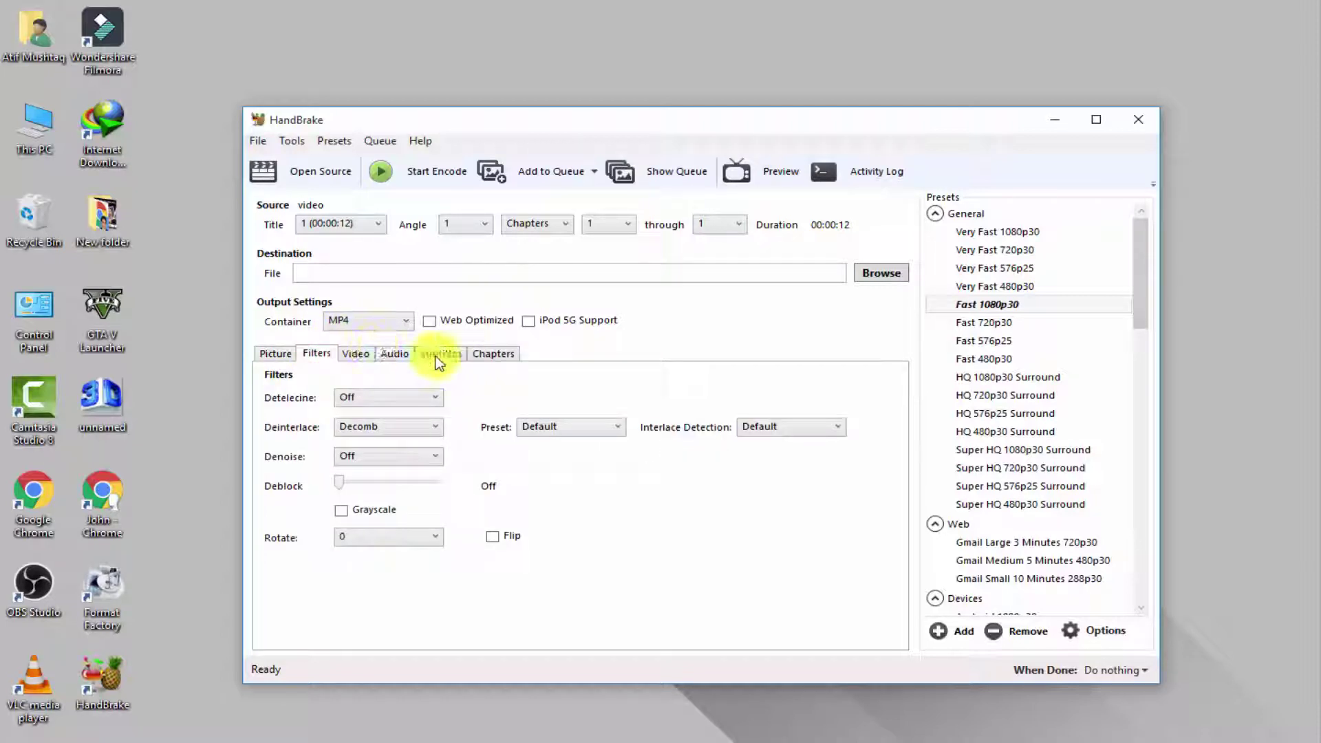
{"action": "left_click", "coordinate": [274, 353]}
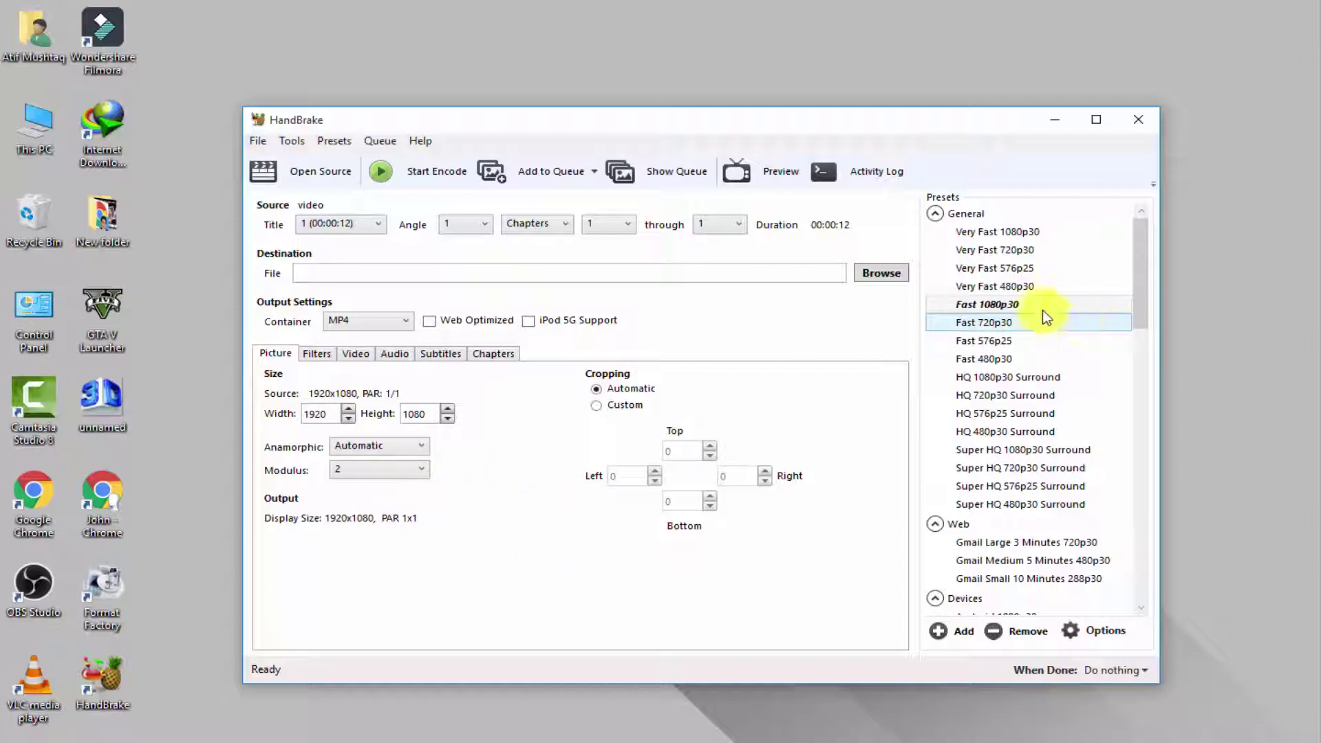
{"action": "left_click", "coordinate": [987, 305]}
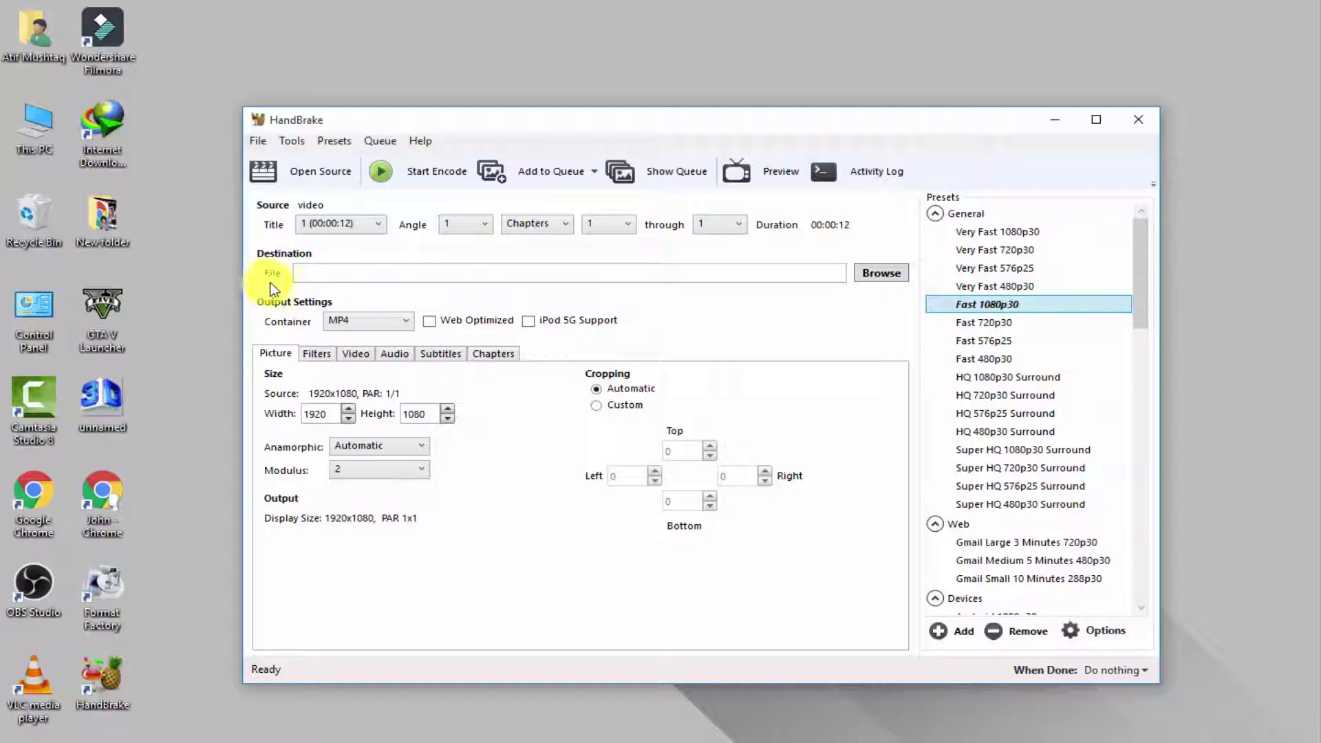
Set the output to 1.mp4 on the Desktop and encode it until the queue finishes
{"action": "left_click", "coordinate": [882, 273]}
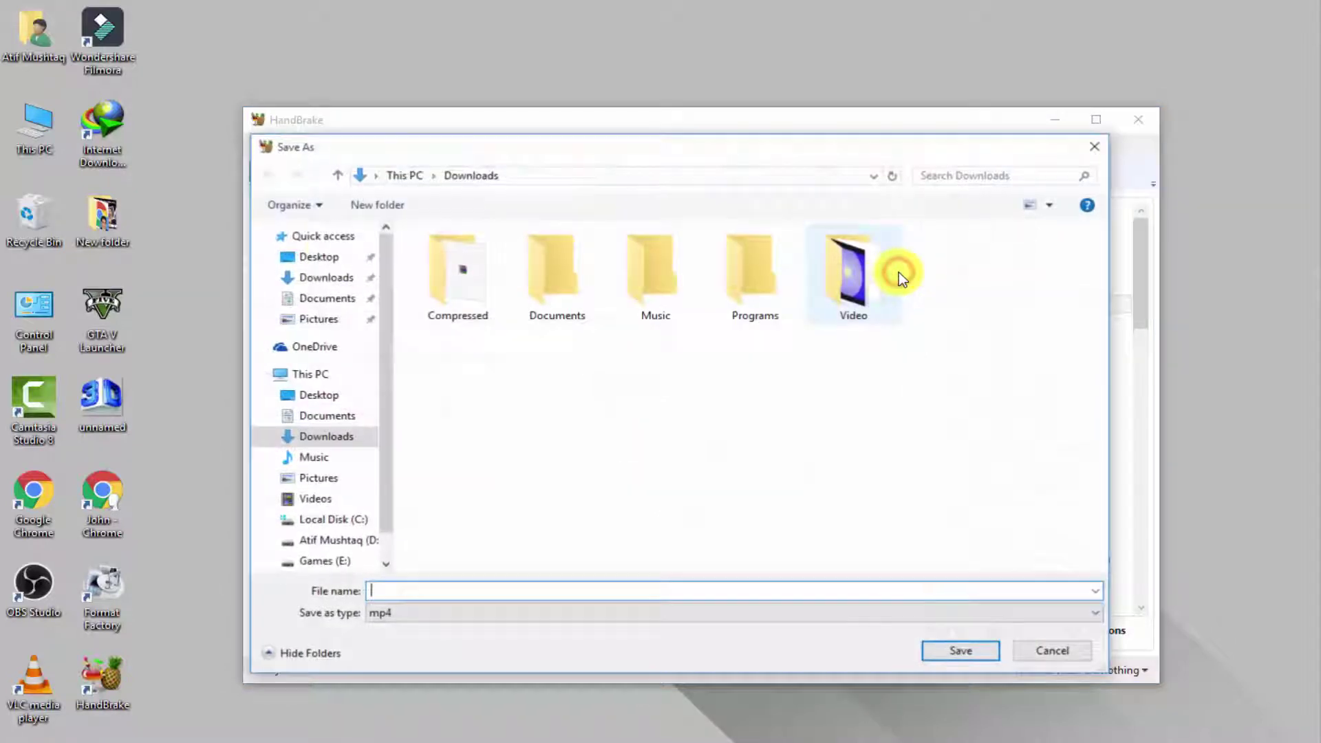
{"action": "left_click", "coordinate": [317, 257]}
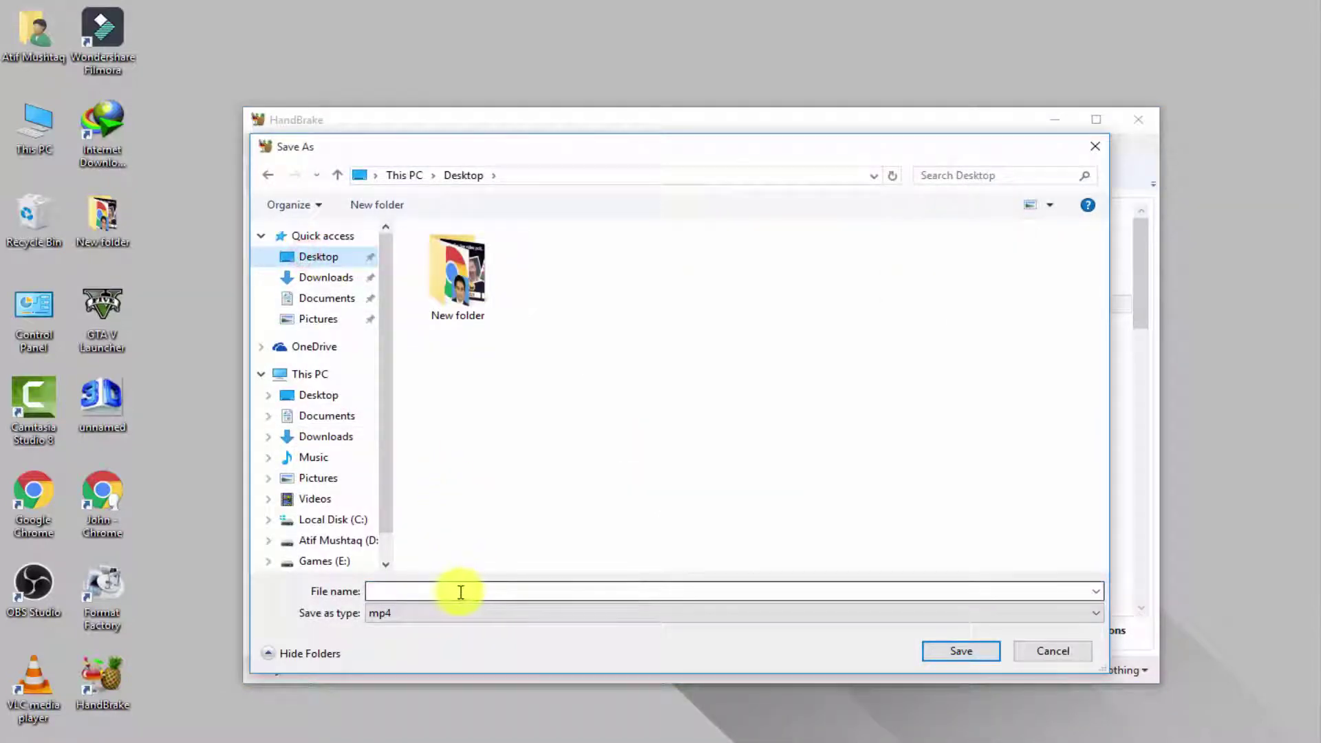
{"action": "left_click", "coordinate": [460, 592]}
{"action": "key", "text": "Return"}
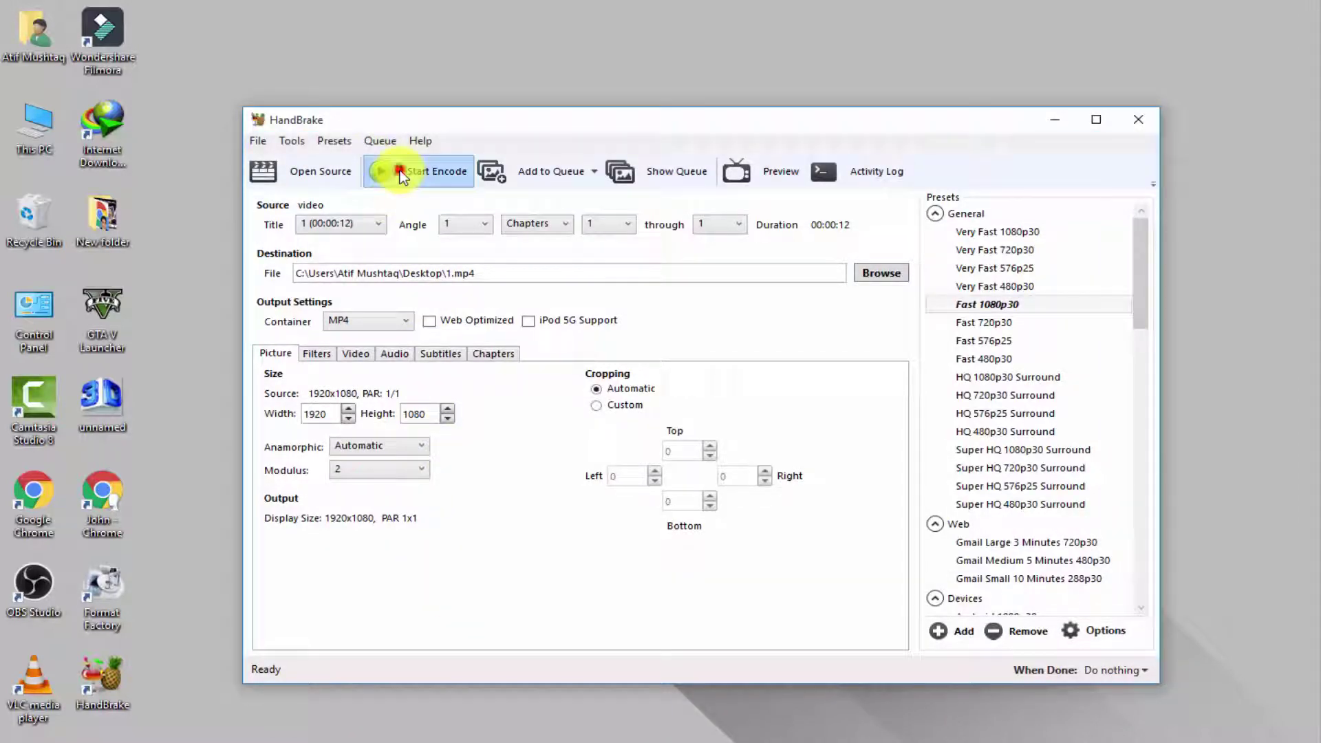
{"action": "left_click", "coordinate": [419, 172]}
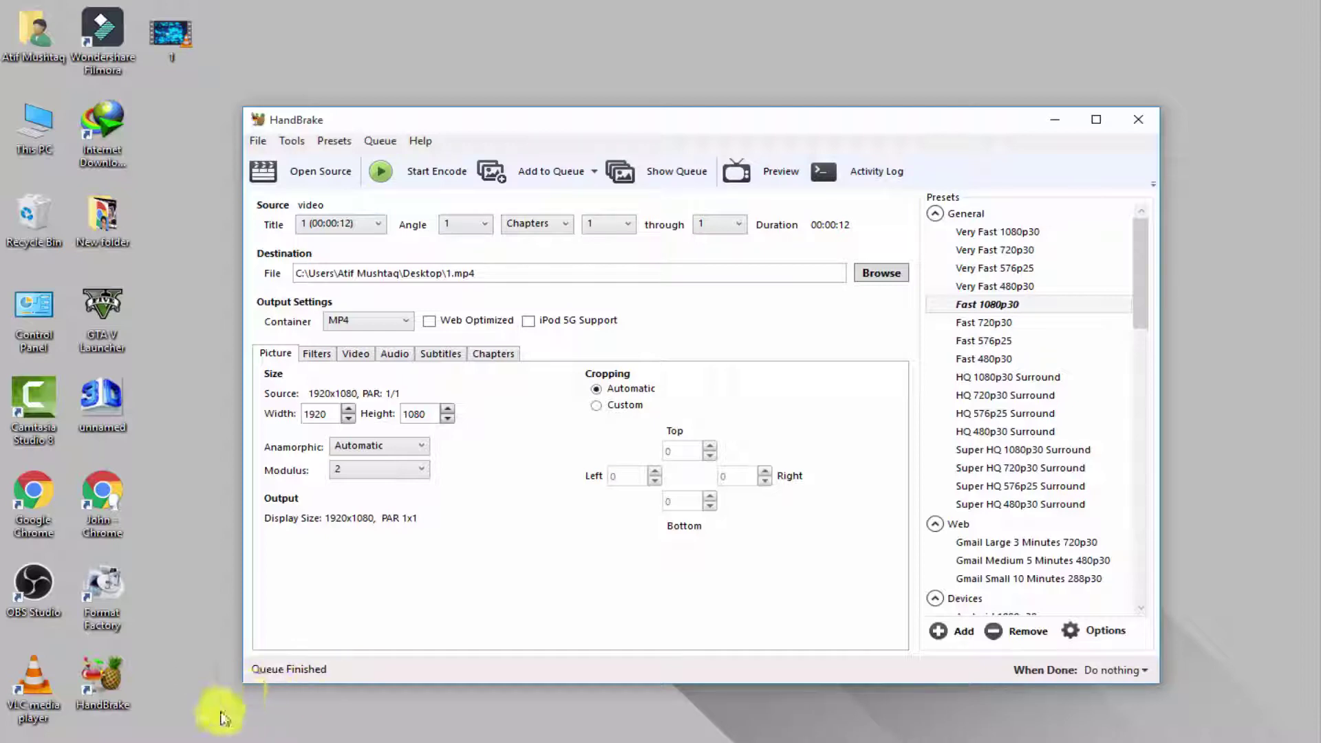
{"action": "left_click", "coordinate": [170, 39]}
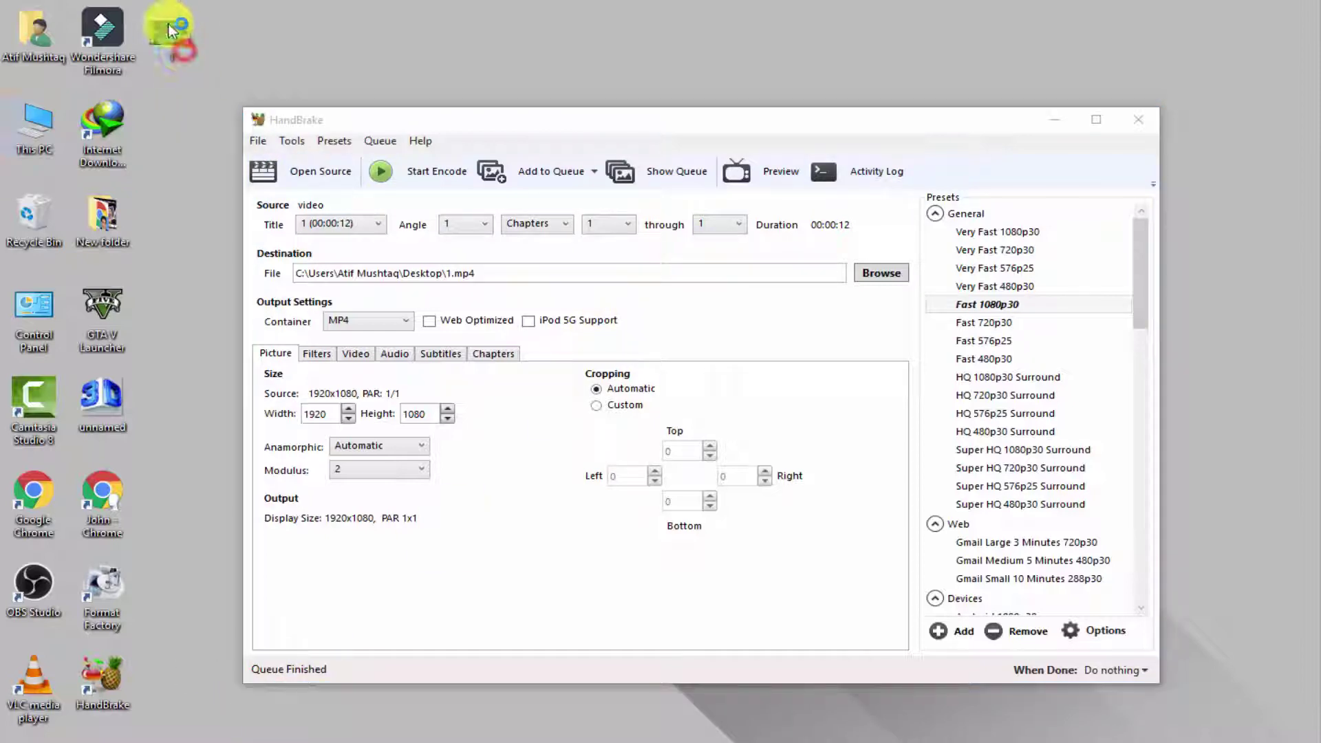
Play and pause the converted 1.mp4, then play the original Downloads video in VLC
{"action": "double_click", "coordinate": [192, 31]}
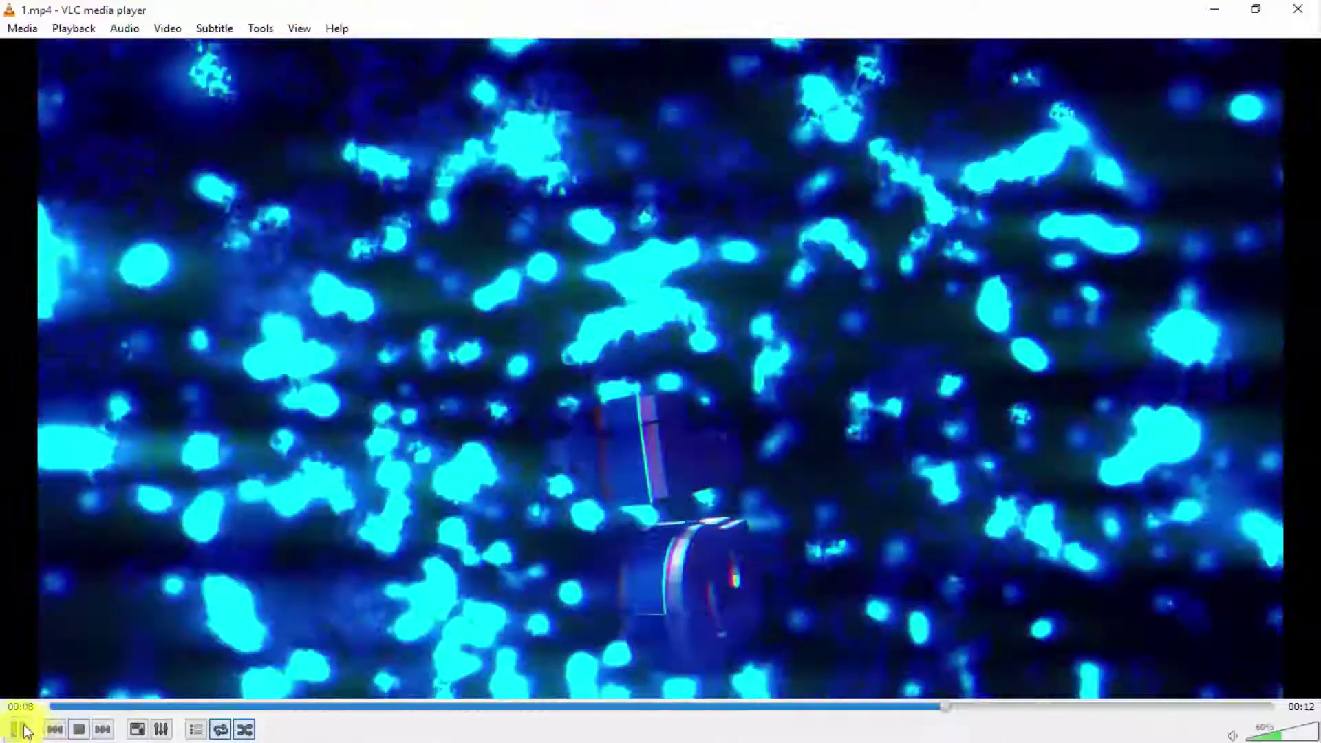
{"action": "left_click", "coordinate": [23, 729]}
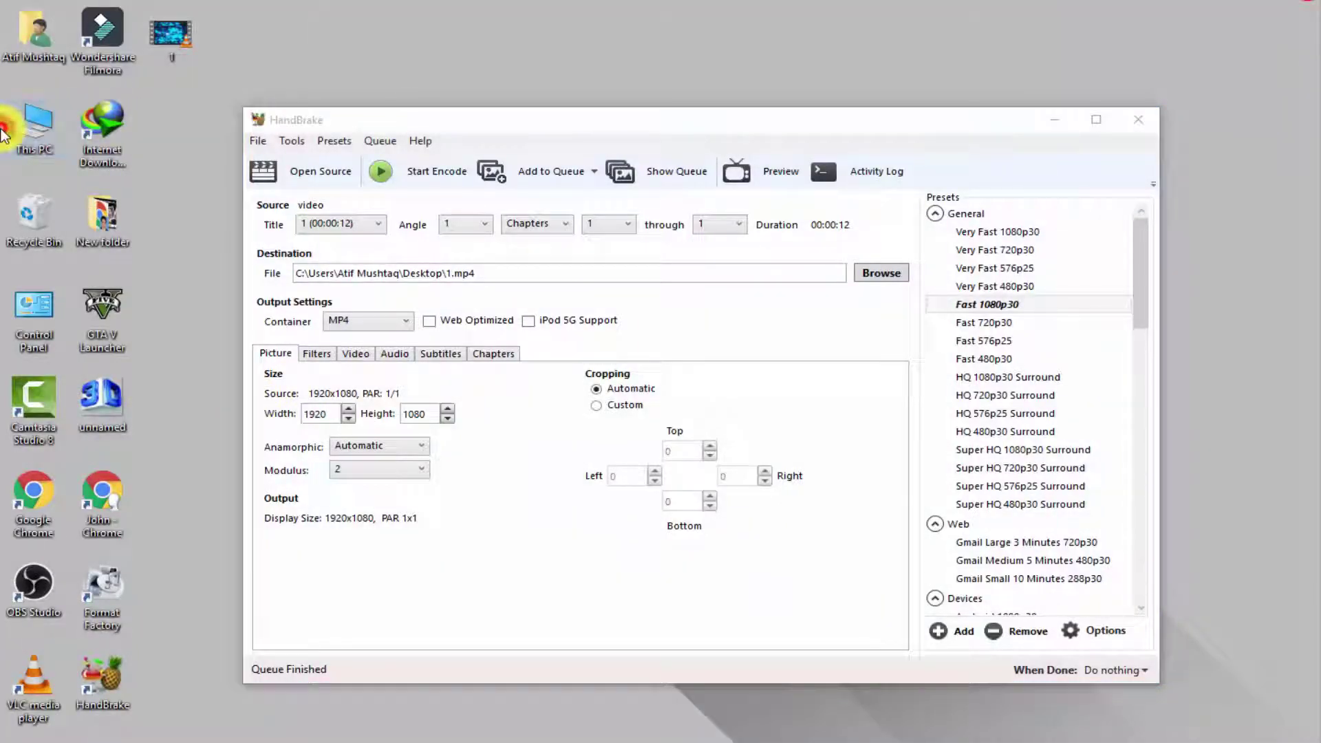
{"action": "double_click", "coordinate": [31, 124]}
{"action": "left_click", "coordinate": [74, 290]}
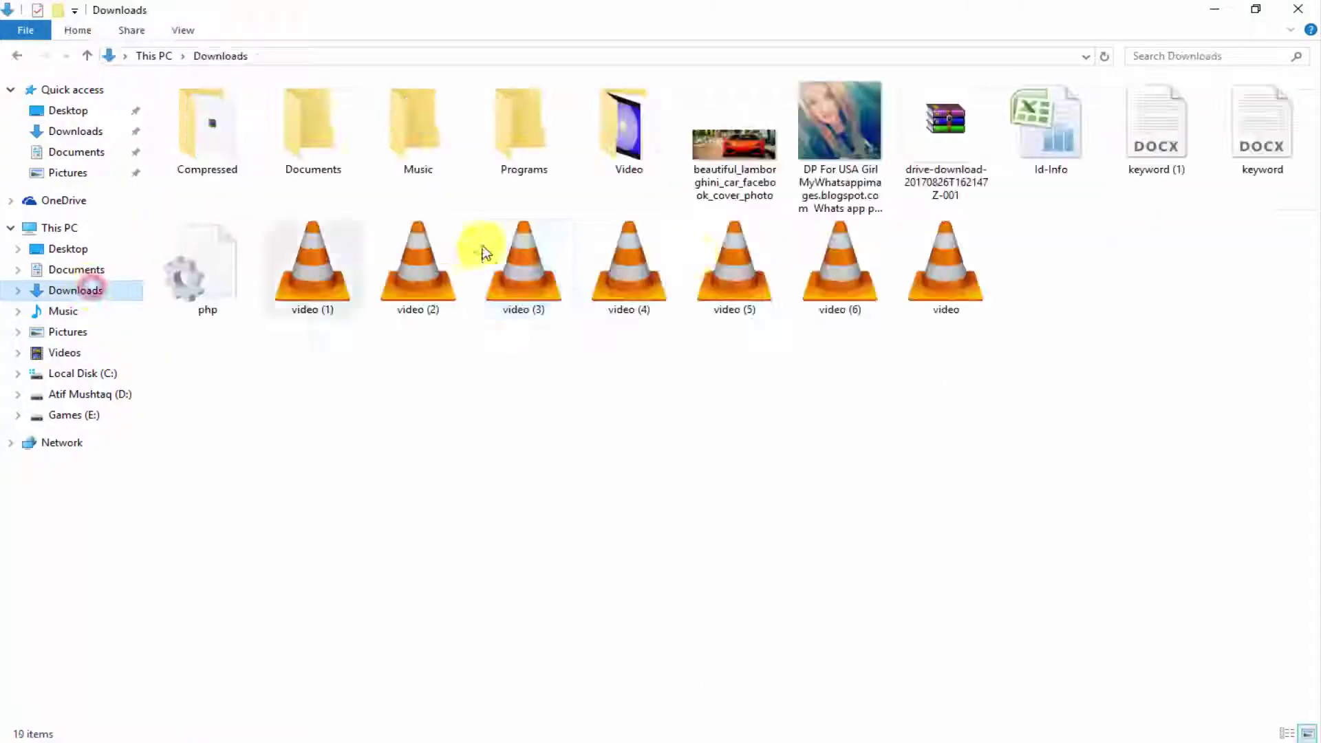
{"action": "left_click", "coordinate": [946, 267]}
{"action": "right_click", "coordinate": [970, 274]}
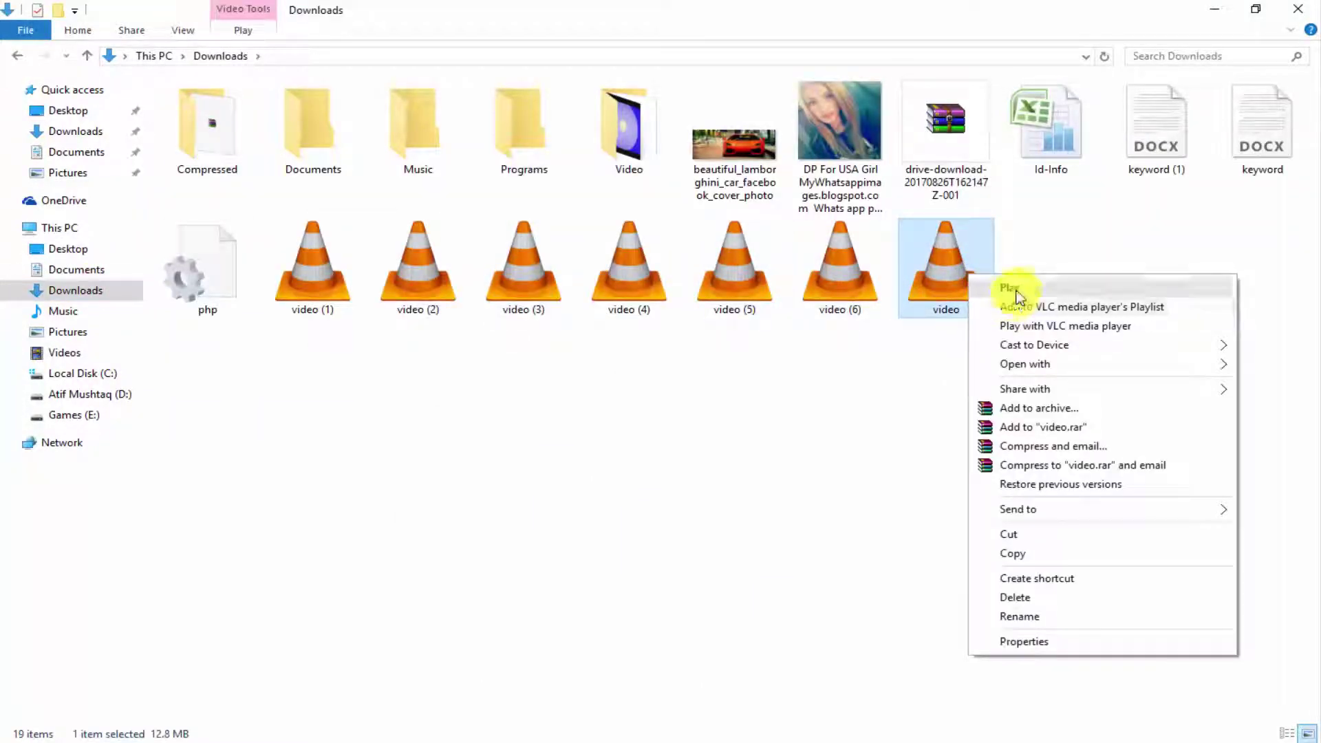
{"action": "left_click", "coordinate": [1016, 291]}
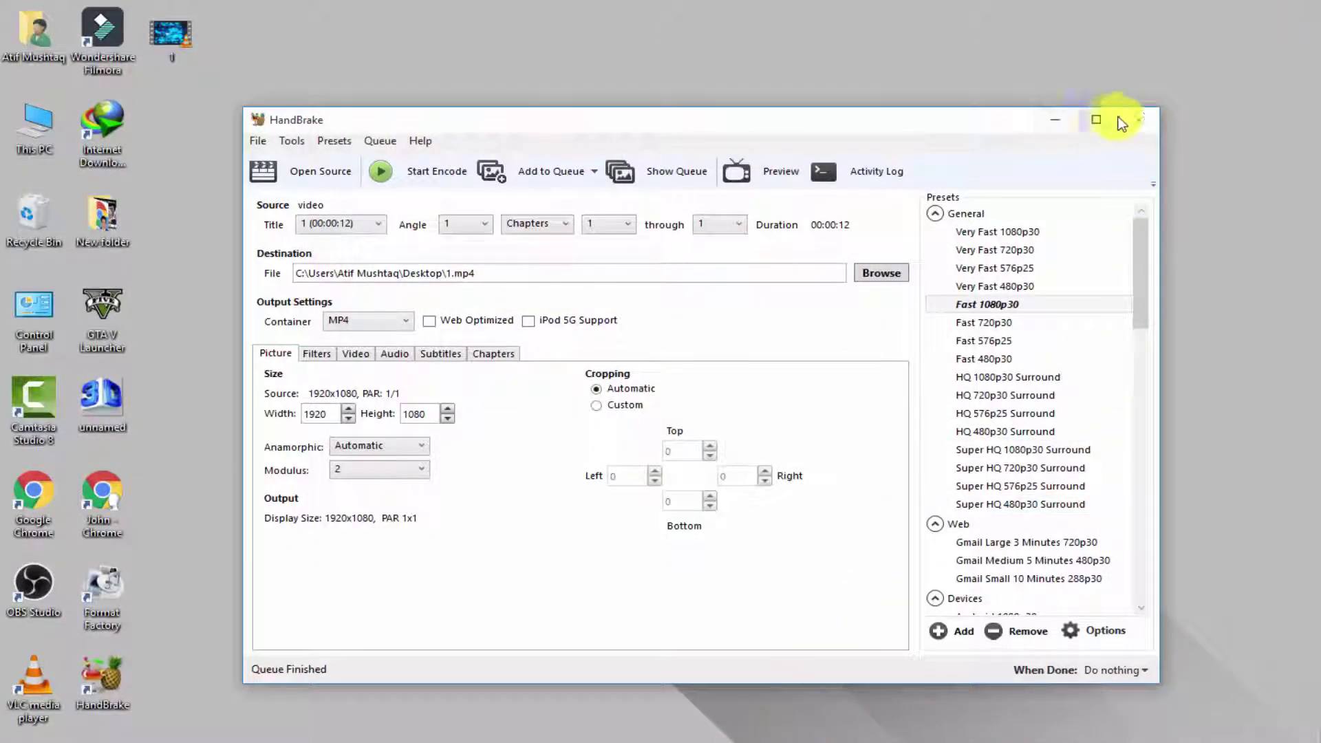
Close HandBrake and search Google for 'mkv to mp4 converter online'
{"action": "left_click", "coordinate": [1138, 119]}
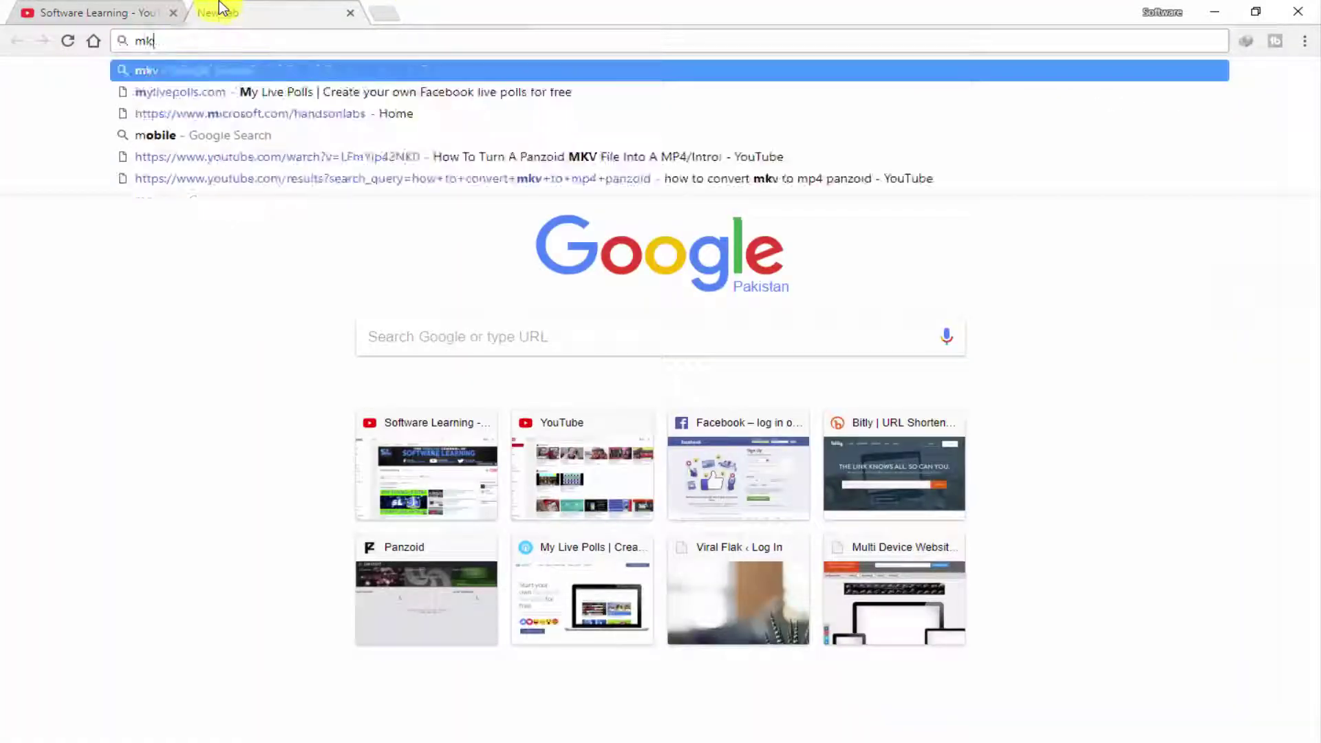
{"action": "type", "text": "v to mp"}
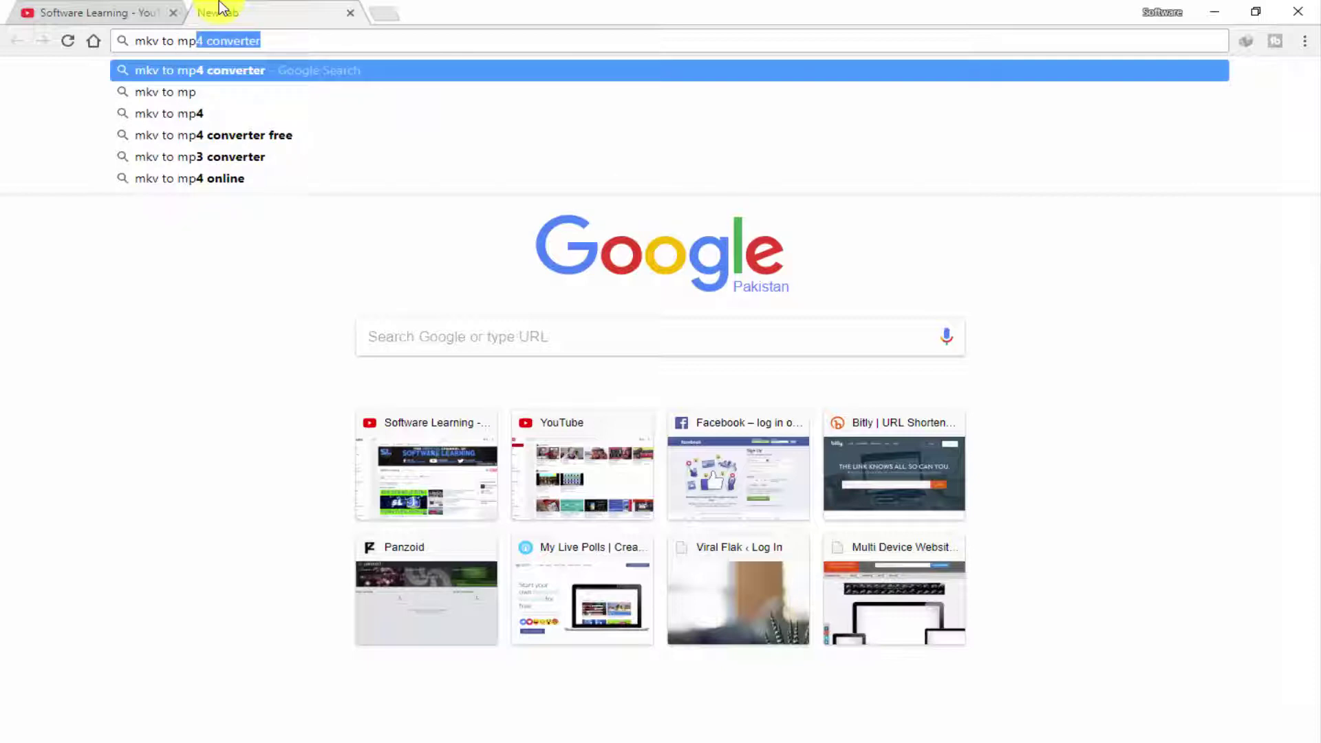
{"action": "type", "text": "4 converter"}
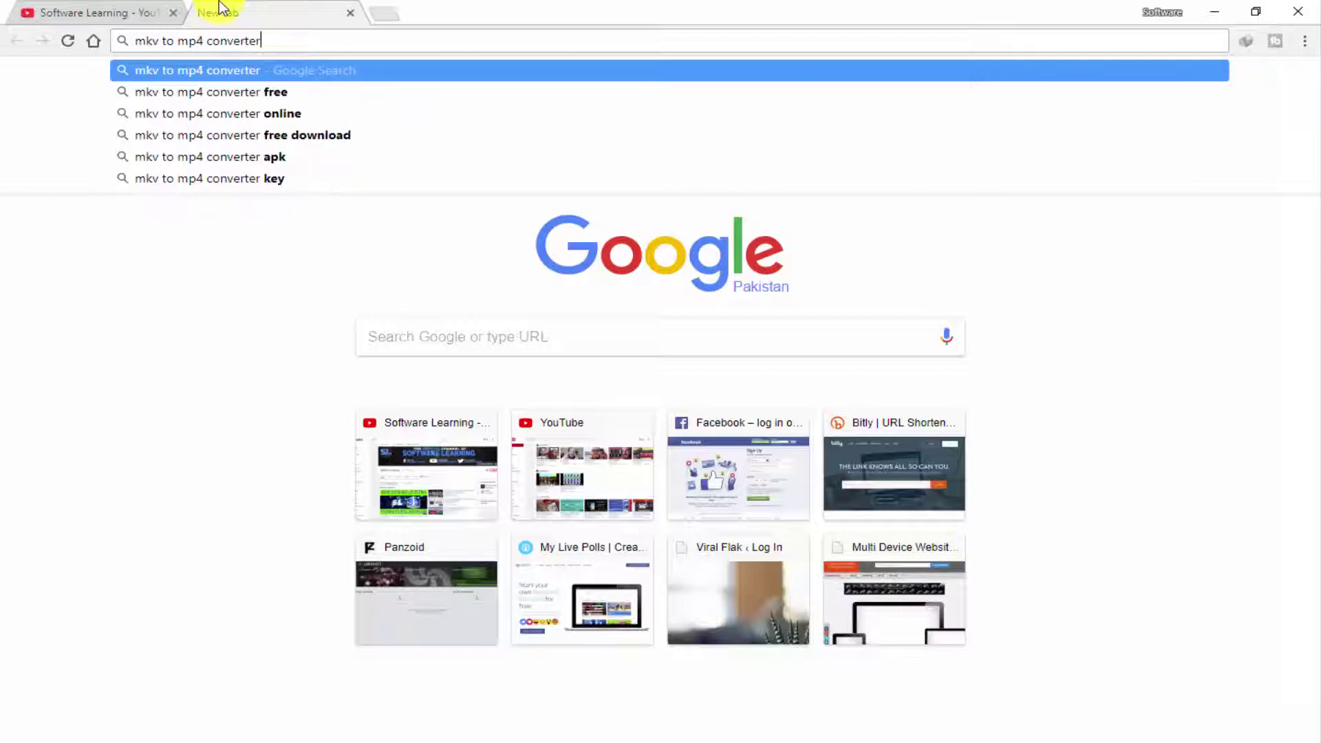
{"action": "type", "text": " onl"}
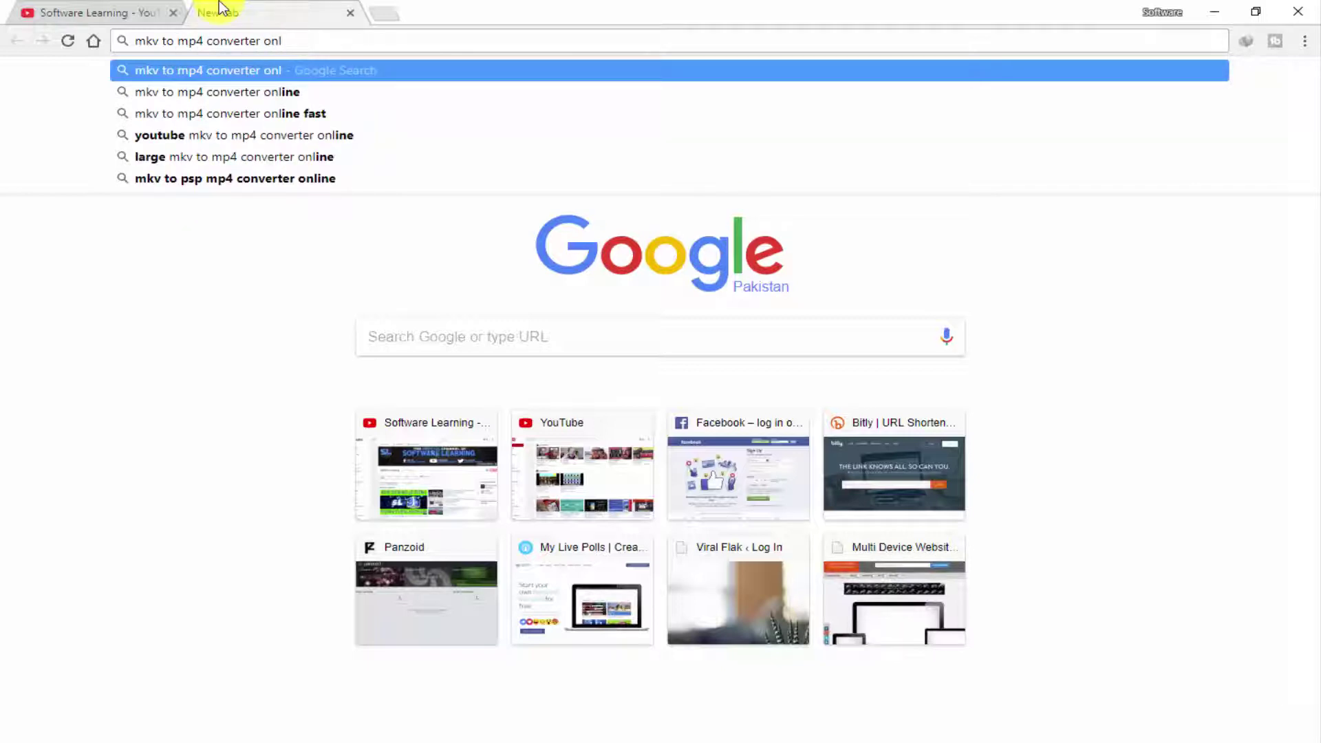
{"action": "type", "text": "ine"}
{"action": "key", "text": "Return"}
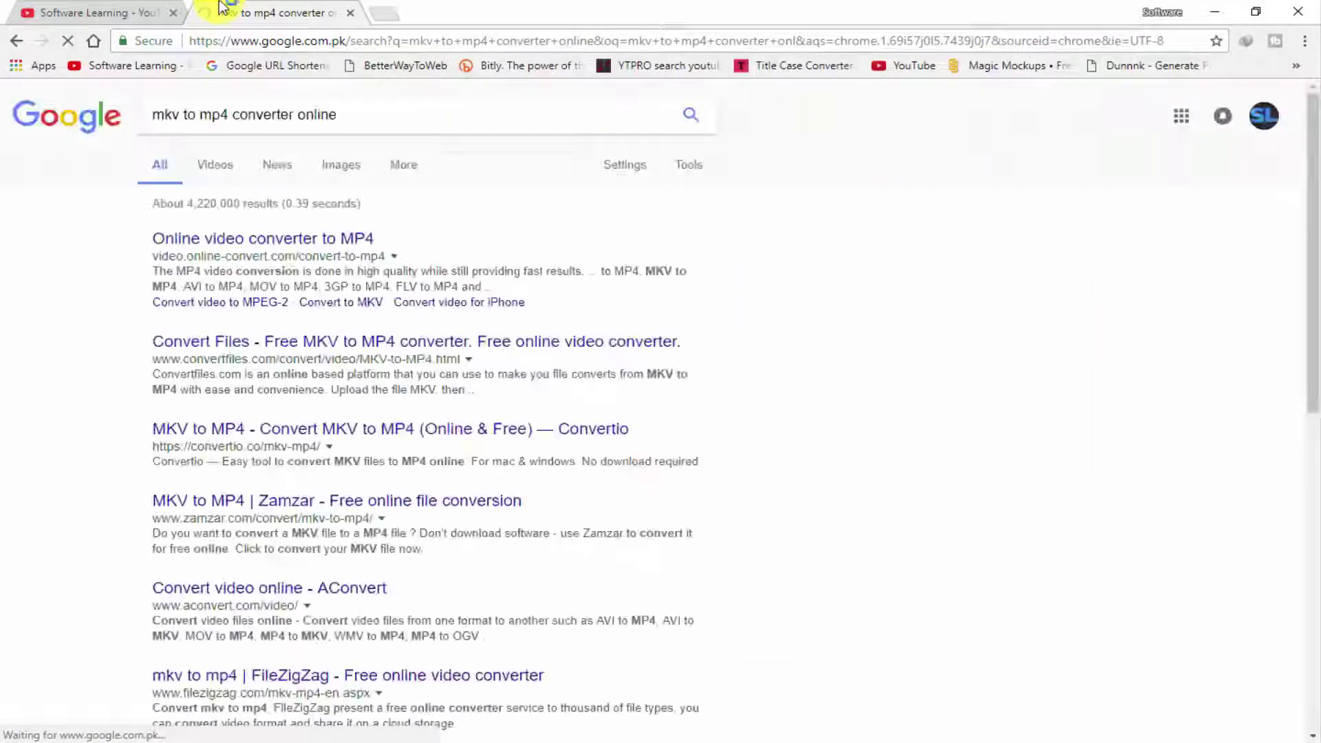
Open convertfiles.com, upload 'video' from Downloads, and convert it to MPEG-4 (.mp4)
{"action": "left_click", "coordinate": [191, 358]}
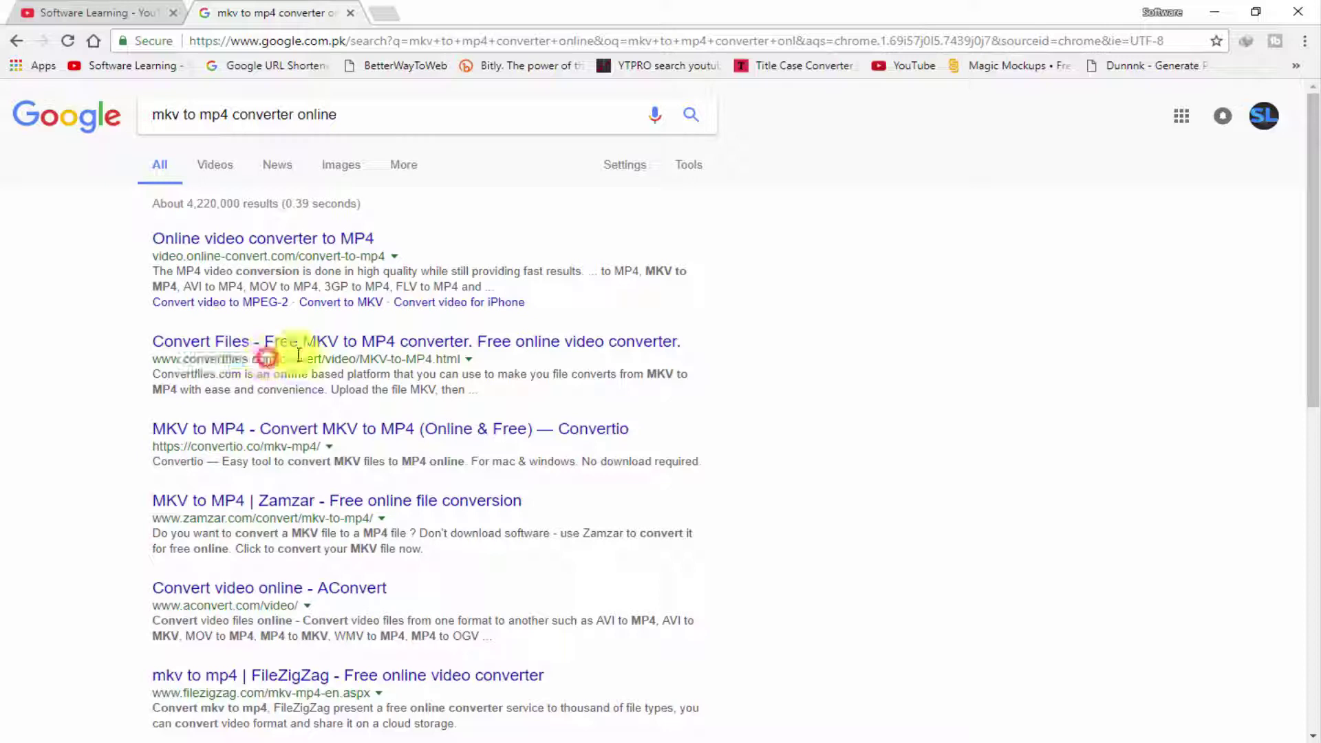
{"action": "left_click", "coordinate": [335, 344]}
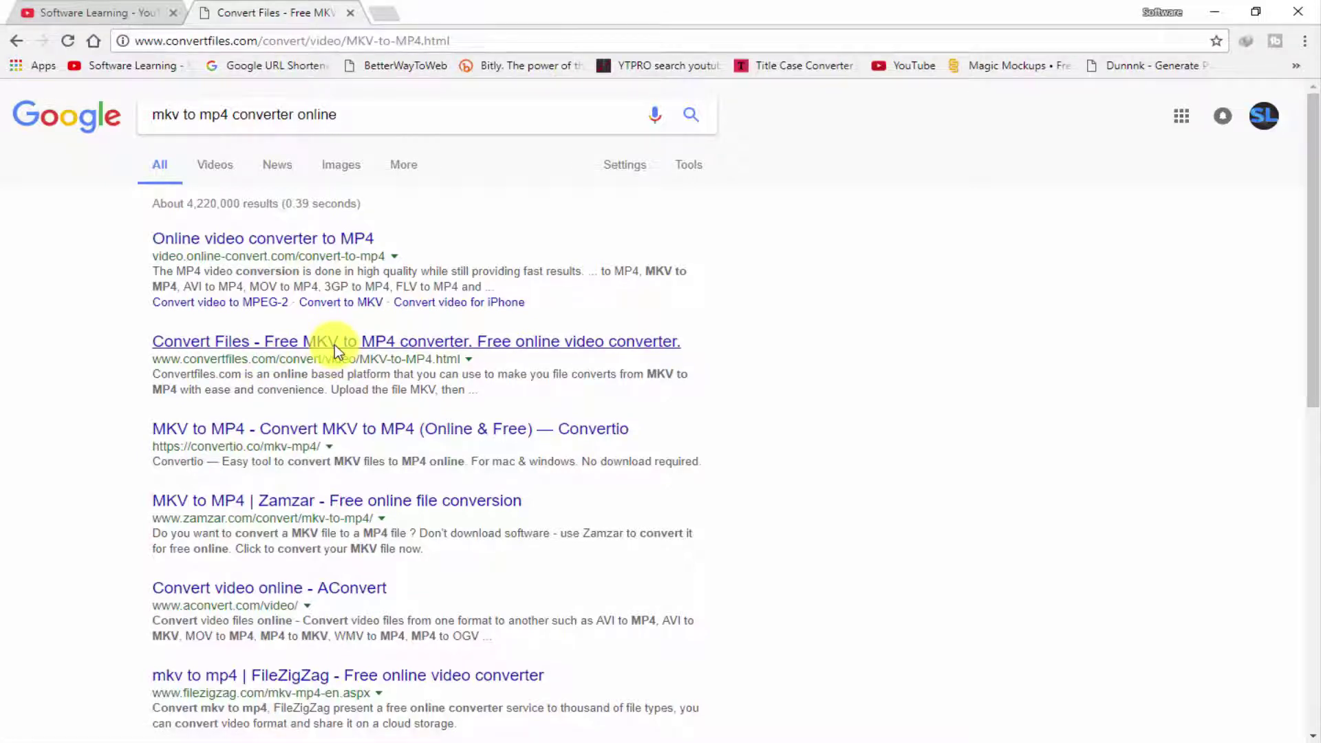
{"action": "scroll", "coordinate": [362, 315], "scroll_direction": "down", "scroll_amount": 2}
{"action": "scroll", "coordinate": [846, 350], "scroll_direction": "down", "scroll_amount": 1}
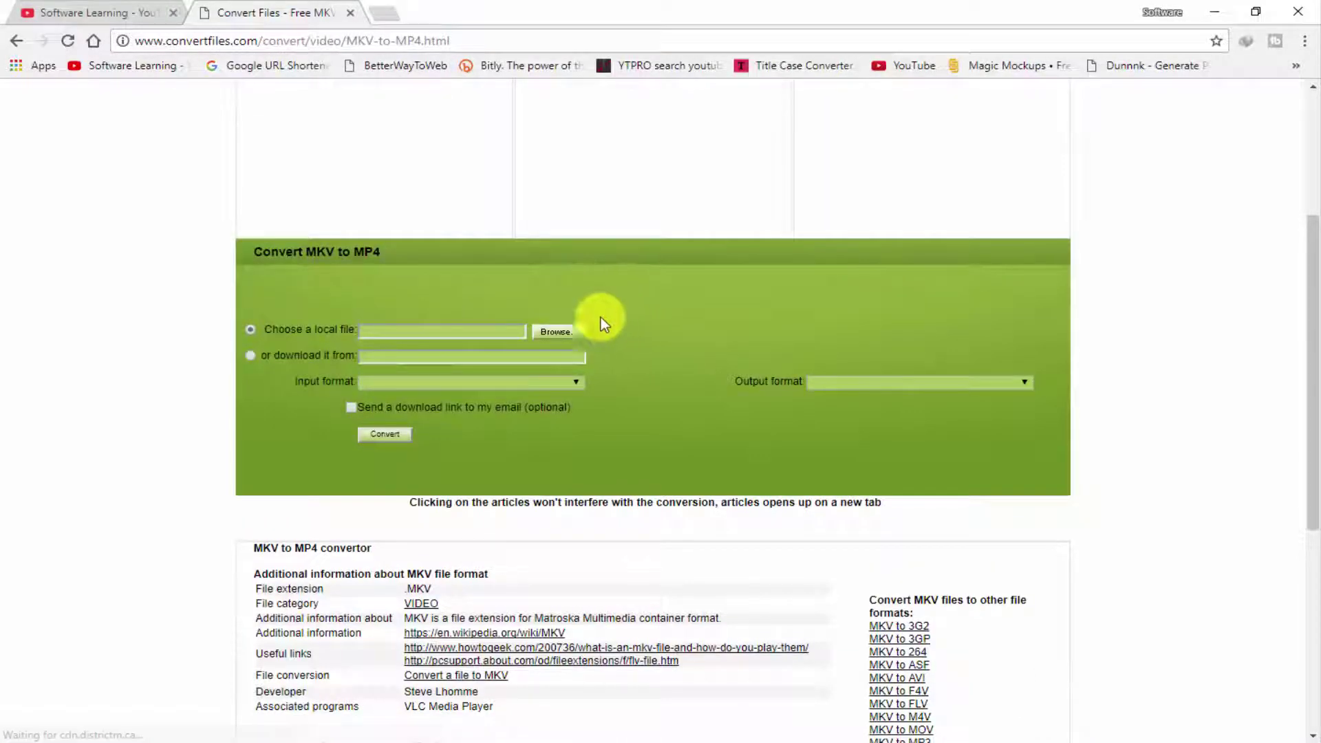
{"action": "left_click", "coordinate": [542, 334]}
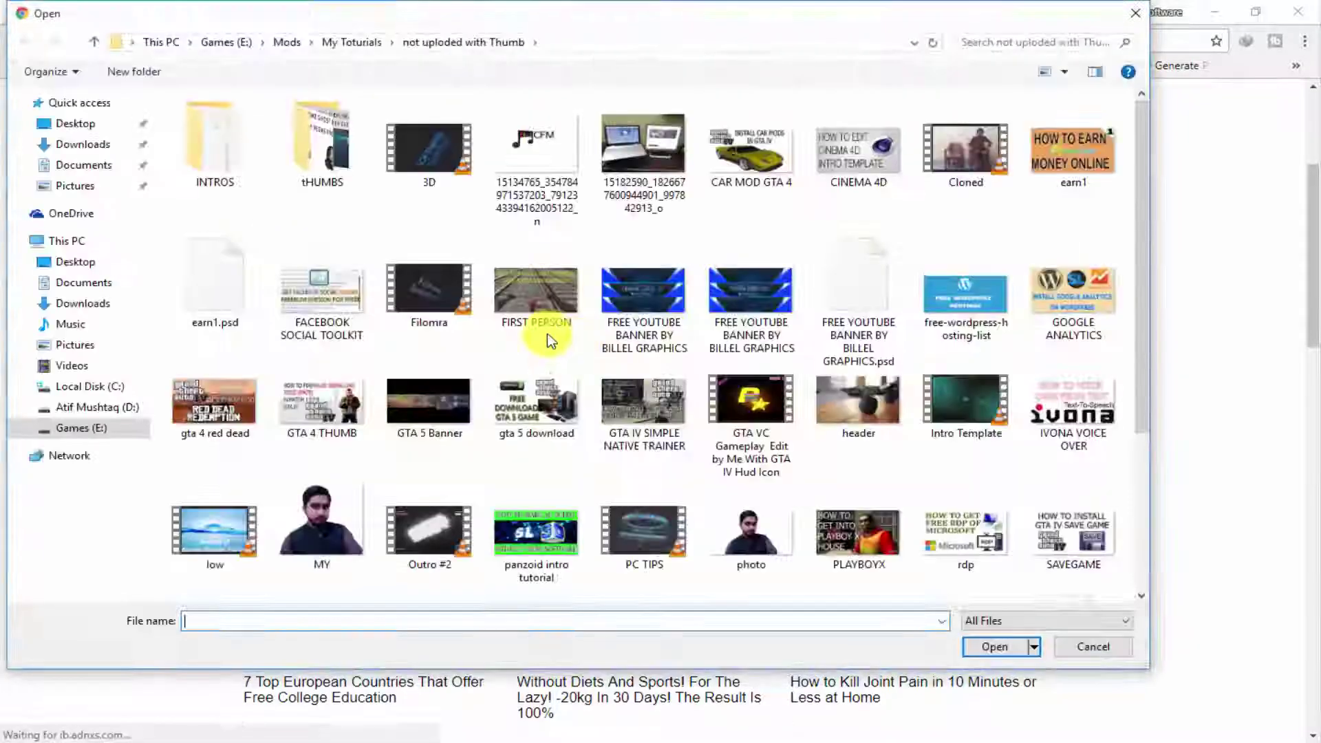
{"action": "left_click", "coordinate": [83, 302]}
{"action": "left_click", "coordinate": [998, 300]}
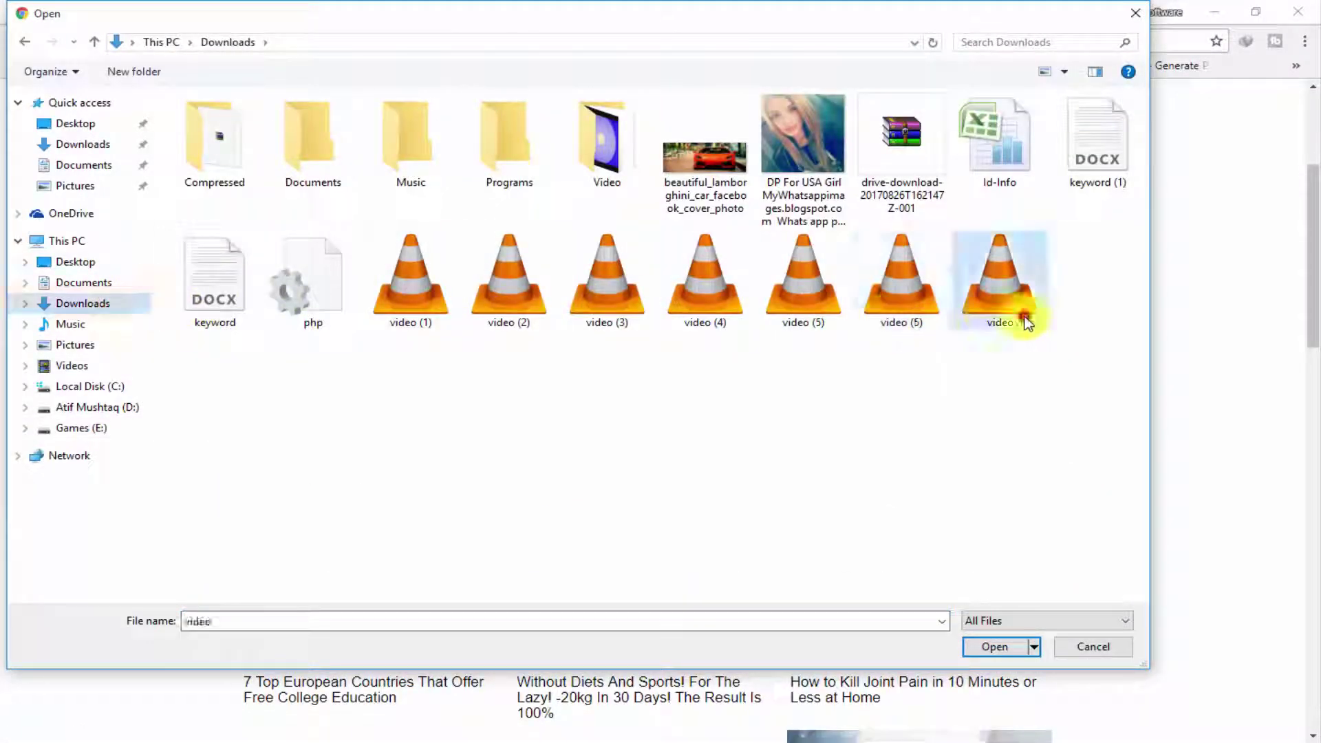
{"action": "left_click", "coordinate": [994, 646]}
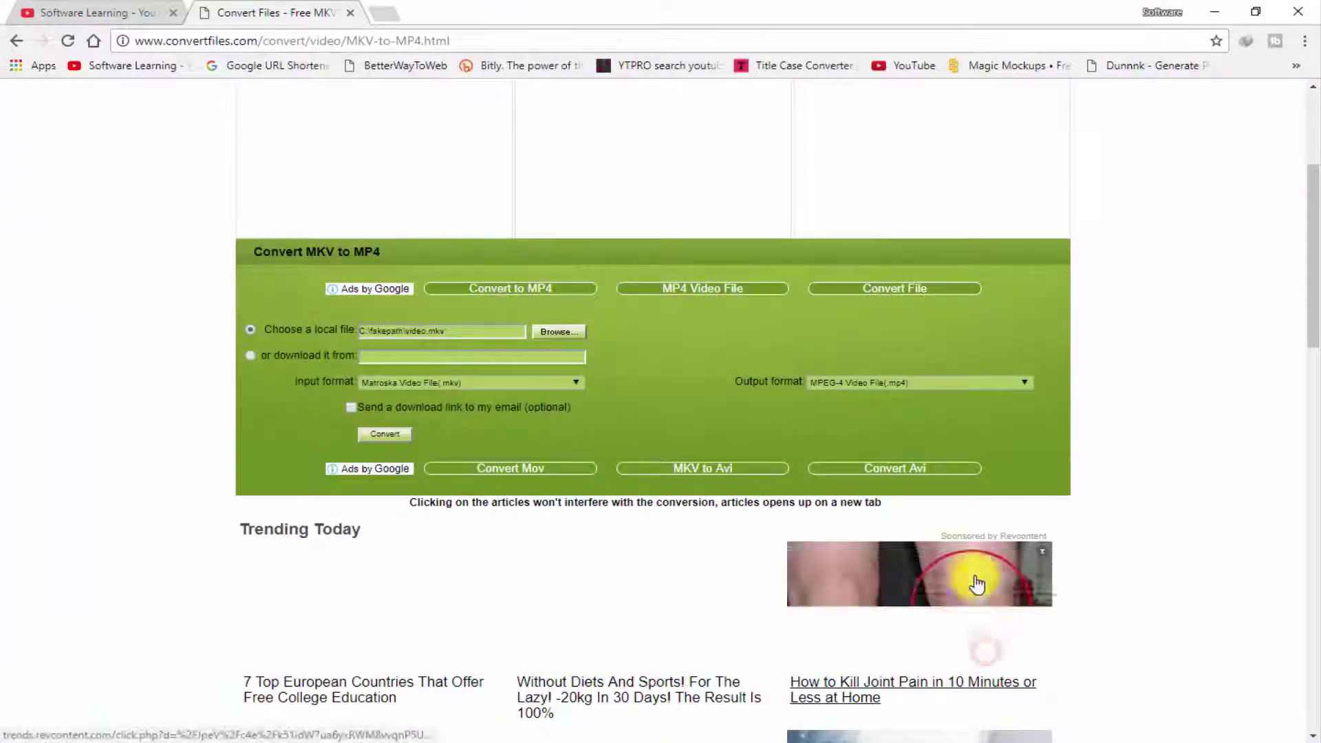
{"action": "left_click", "coordinate": [315, 381]}
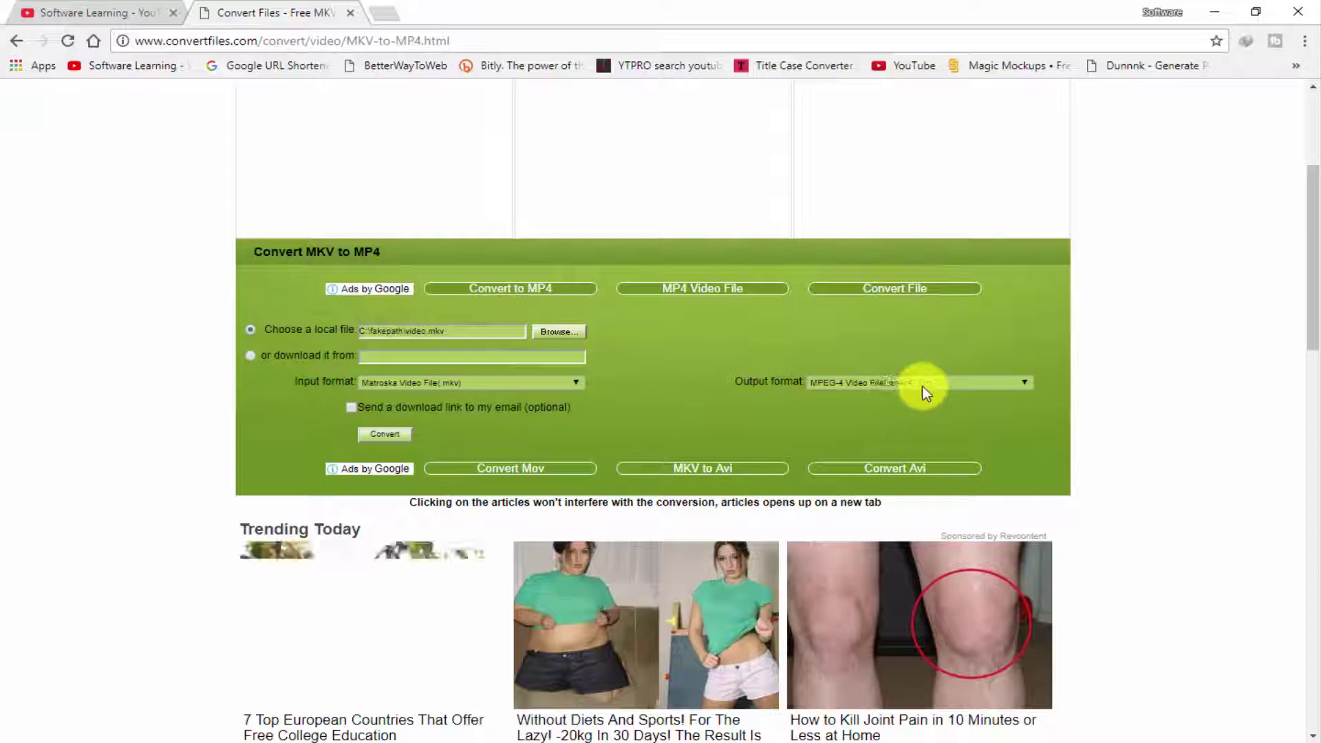
{"action": "left_click", "coordinate": [389, 435]}
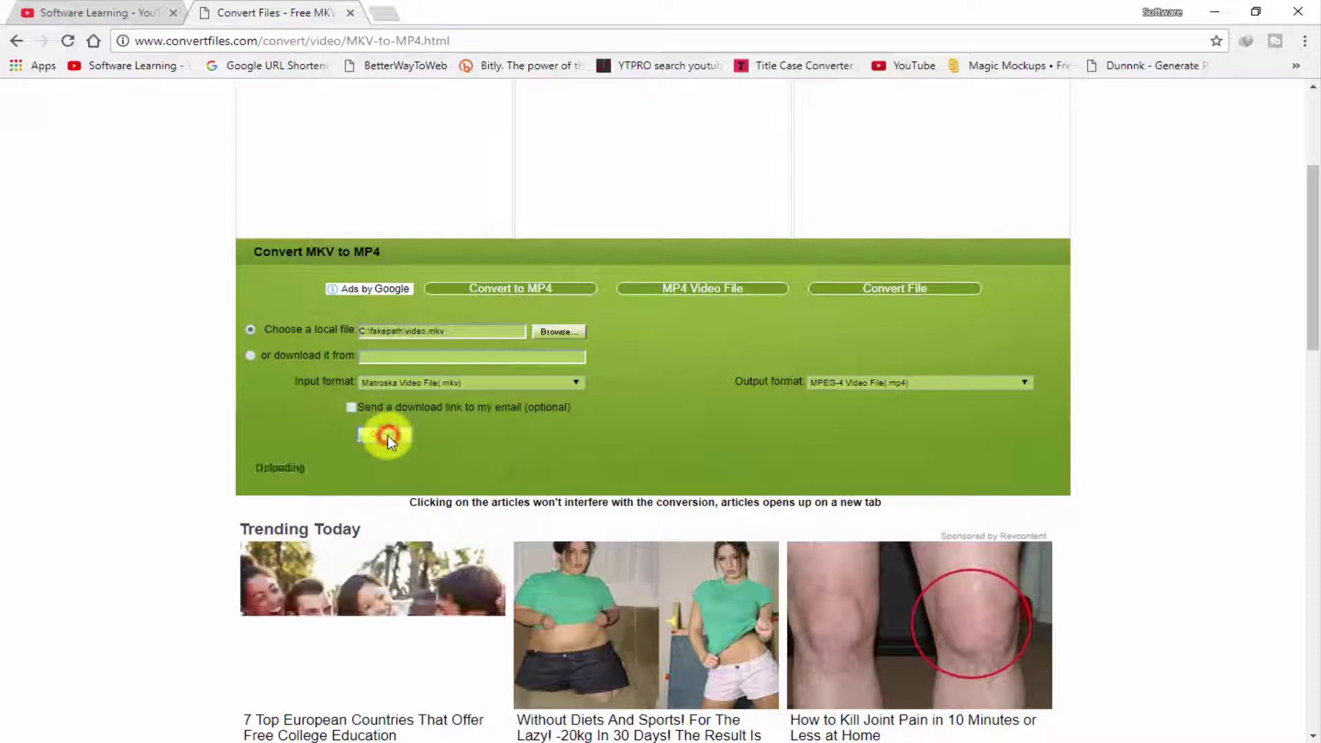
{"action": "scroll", "coordinate": [1178, 484], "scroll_direction": "up", "scroll_amount": 2}
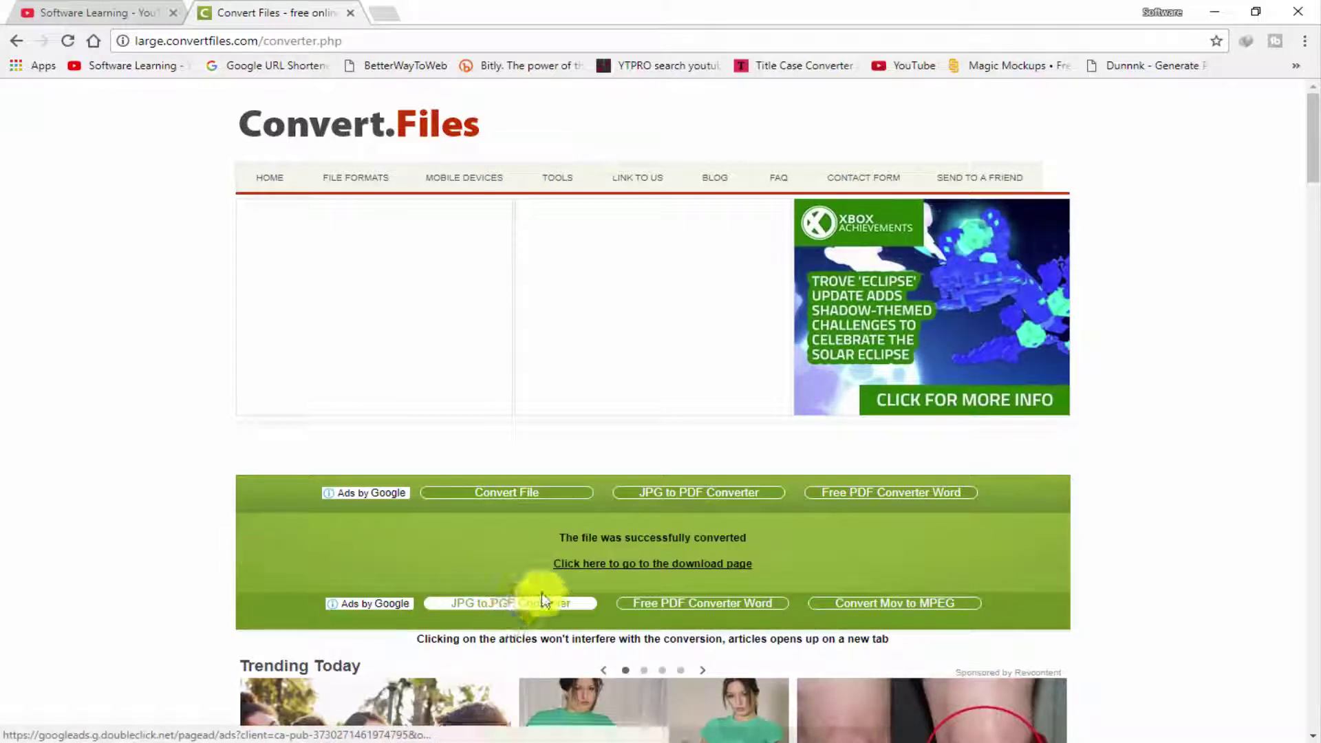
Go to the download page and download video.mp4 with IDM, hiding the progress window
{"action": "left_click", "coordinate": [648, 568]}
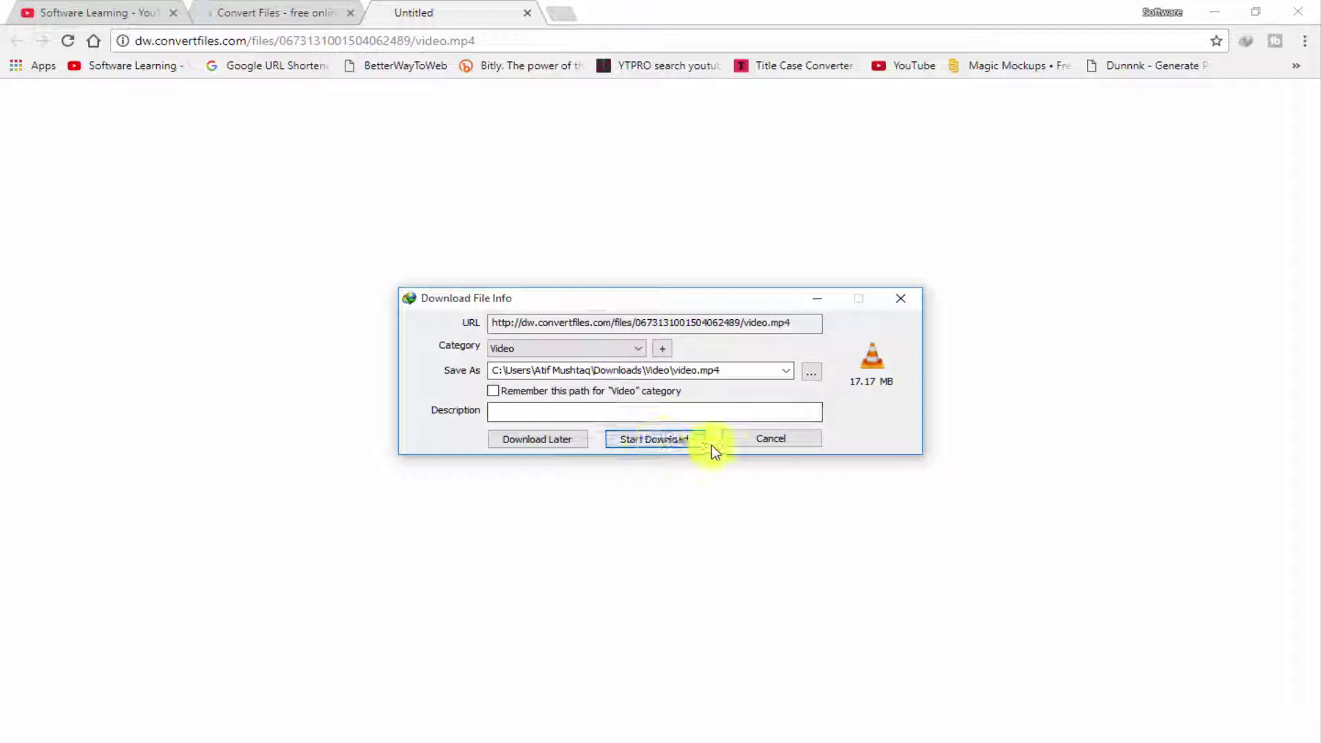
{"action": "left_click", "coordinate": [684, 438]}
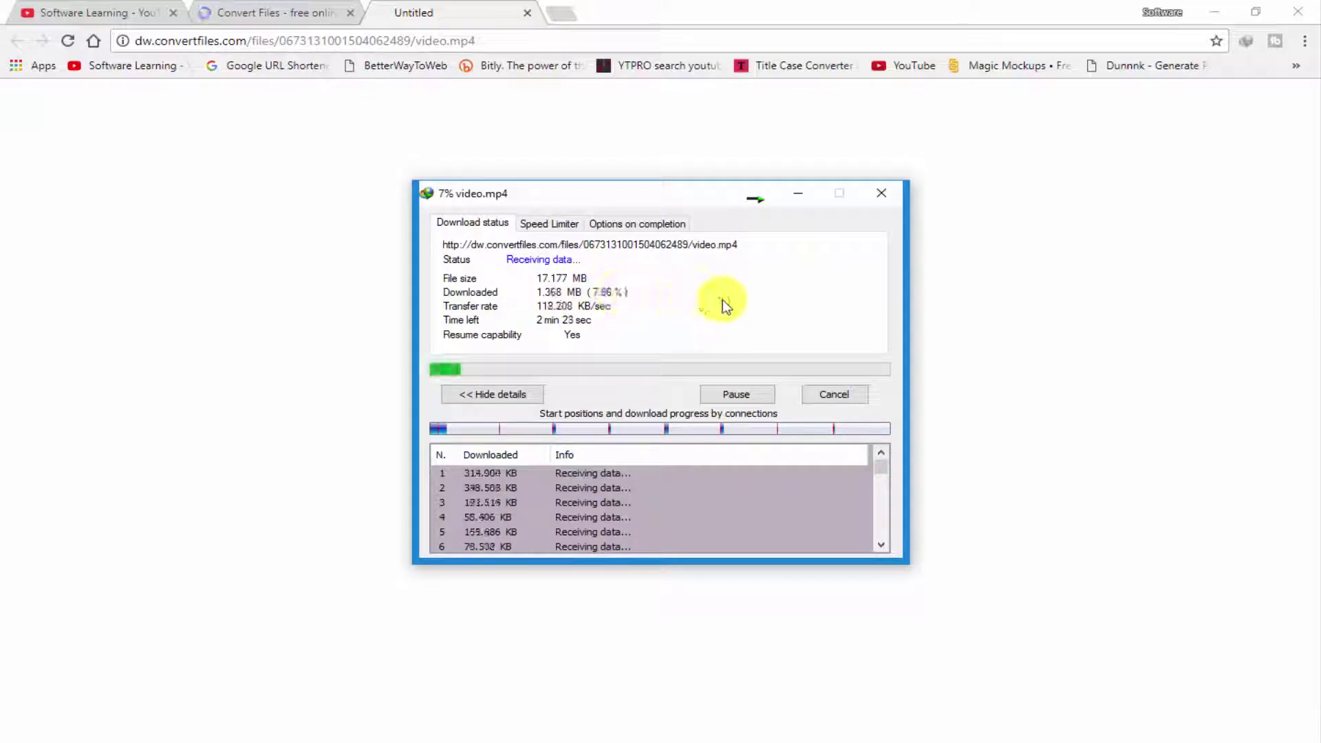
{"action": "left_click", "coordinate": [811, 194]}
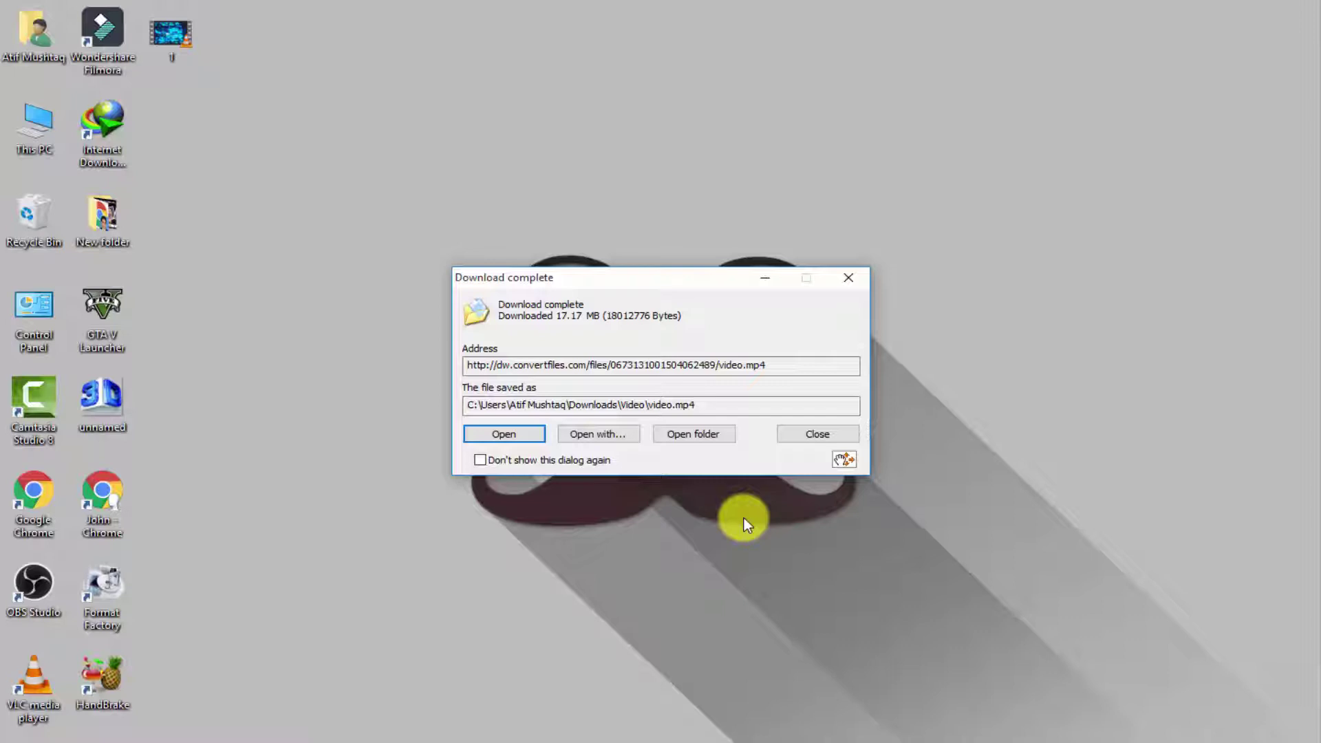
Open the downloaded video.mp4 from the Download complete dialog
{"action": "left_click", "coordinate": [521, 436]}
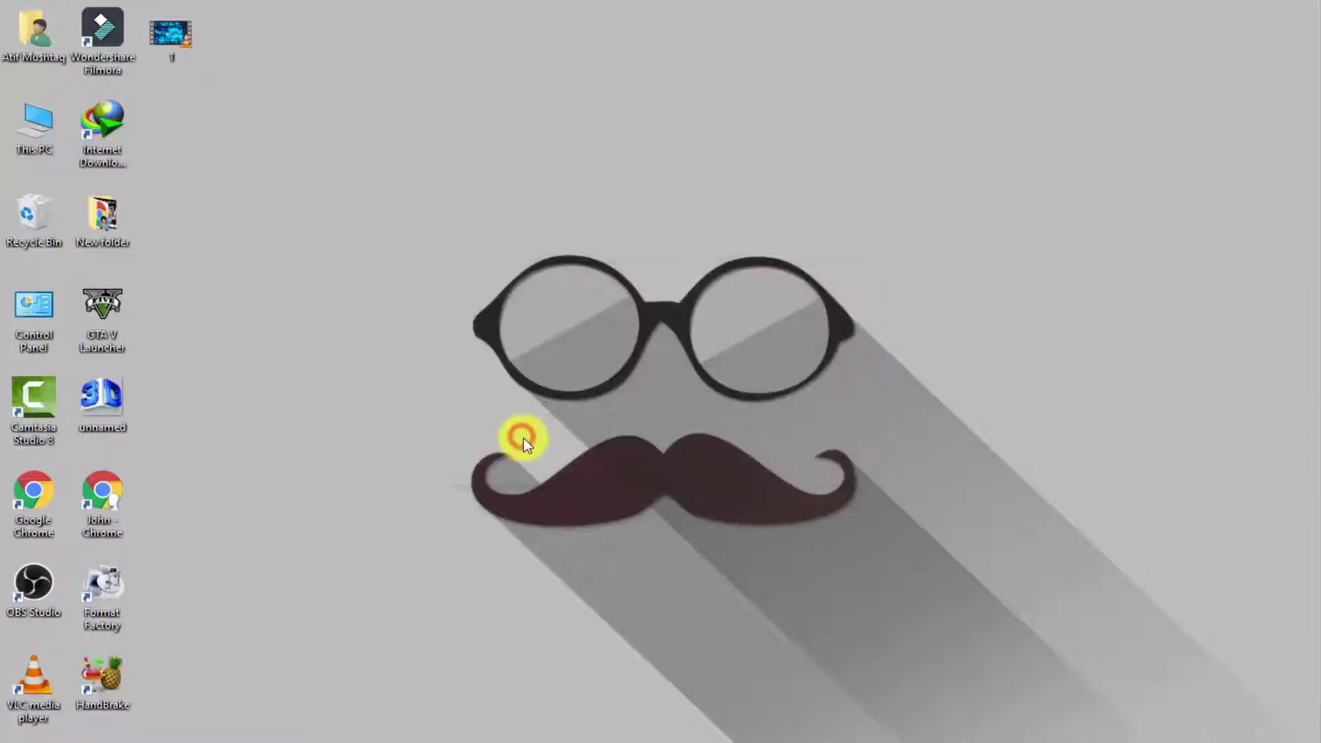